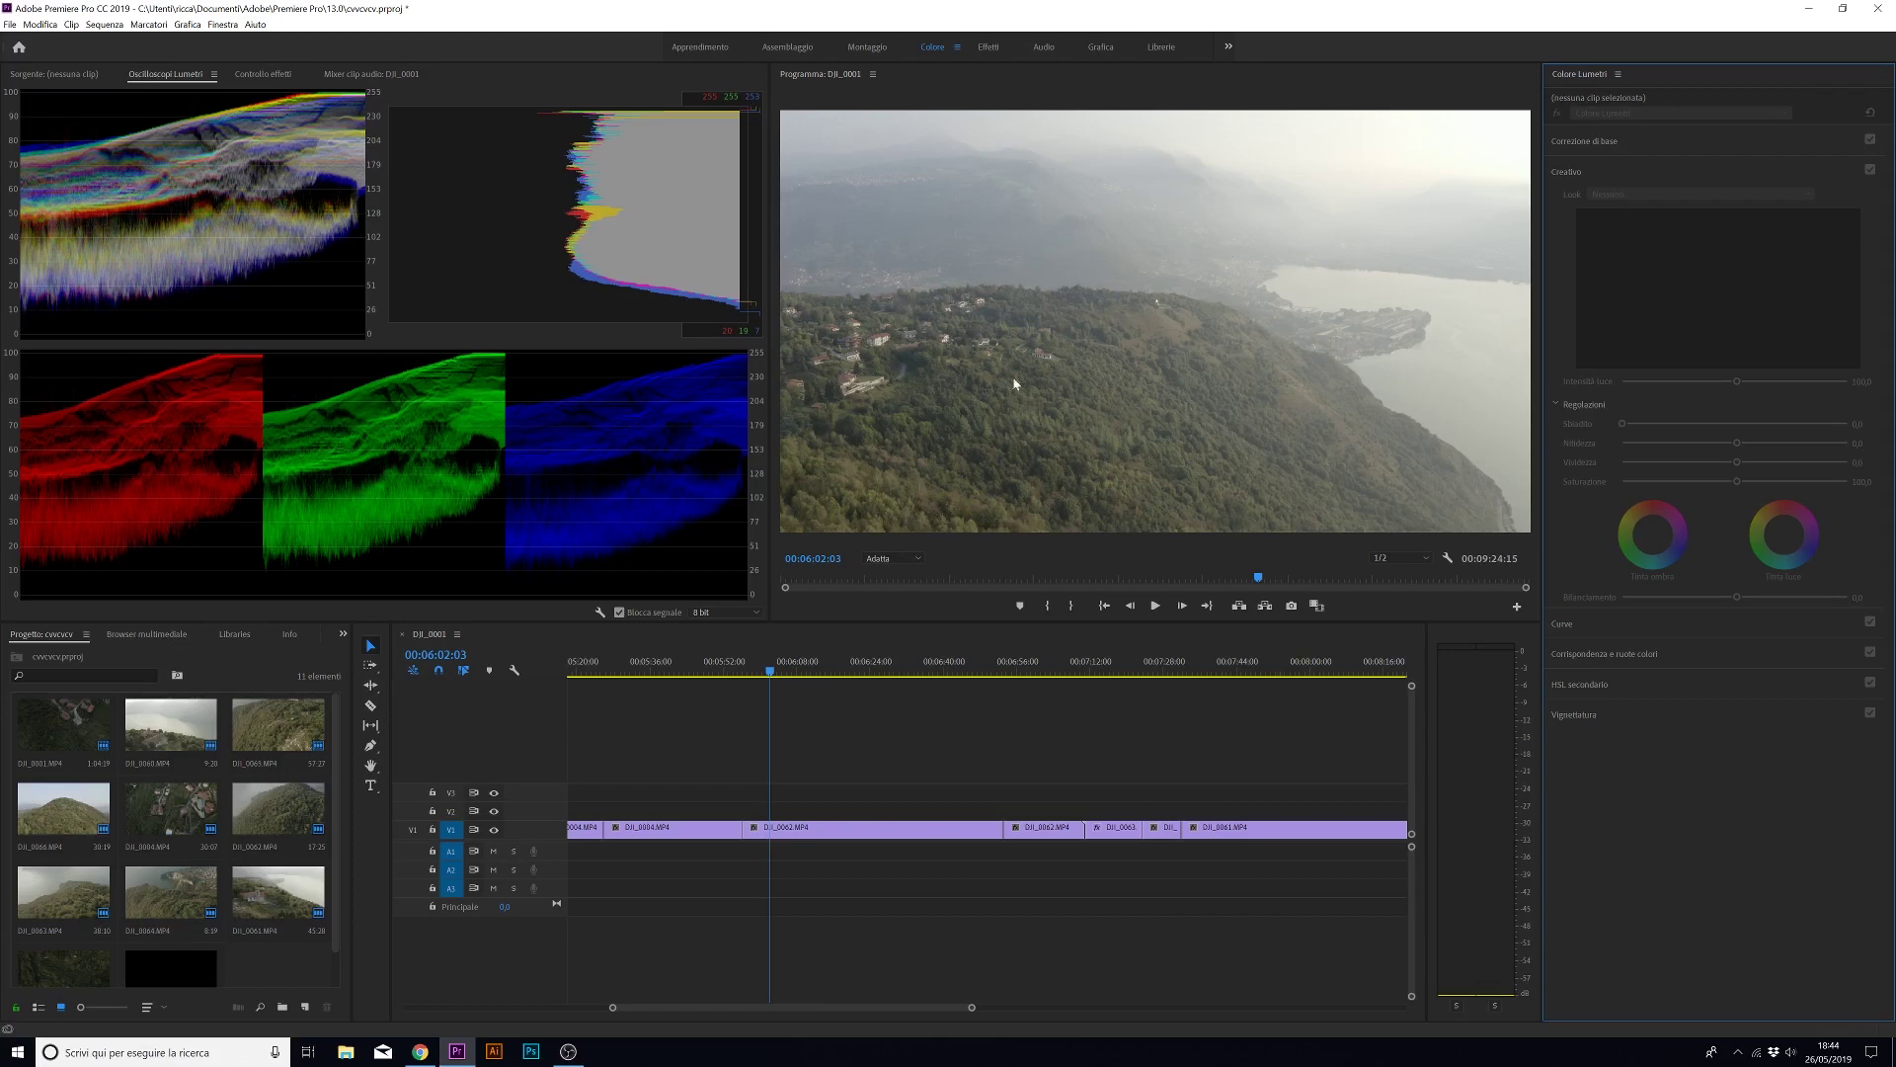
Check the forum screenshot of lens distortion settings in the web browser.
{"action": "left_click", "coordinate": [421, 1053]}
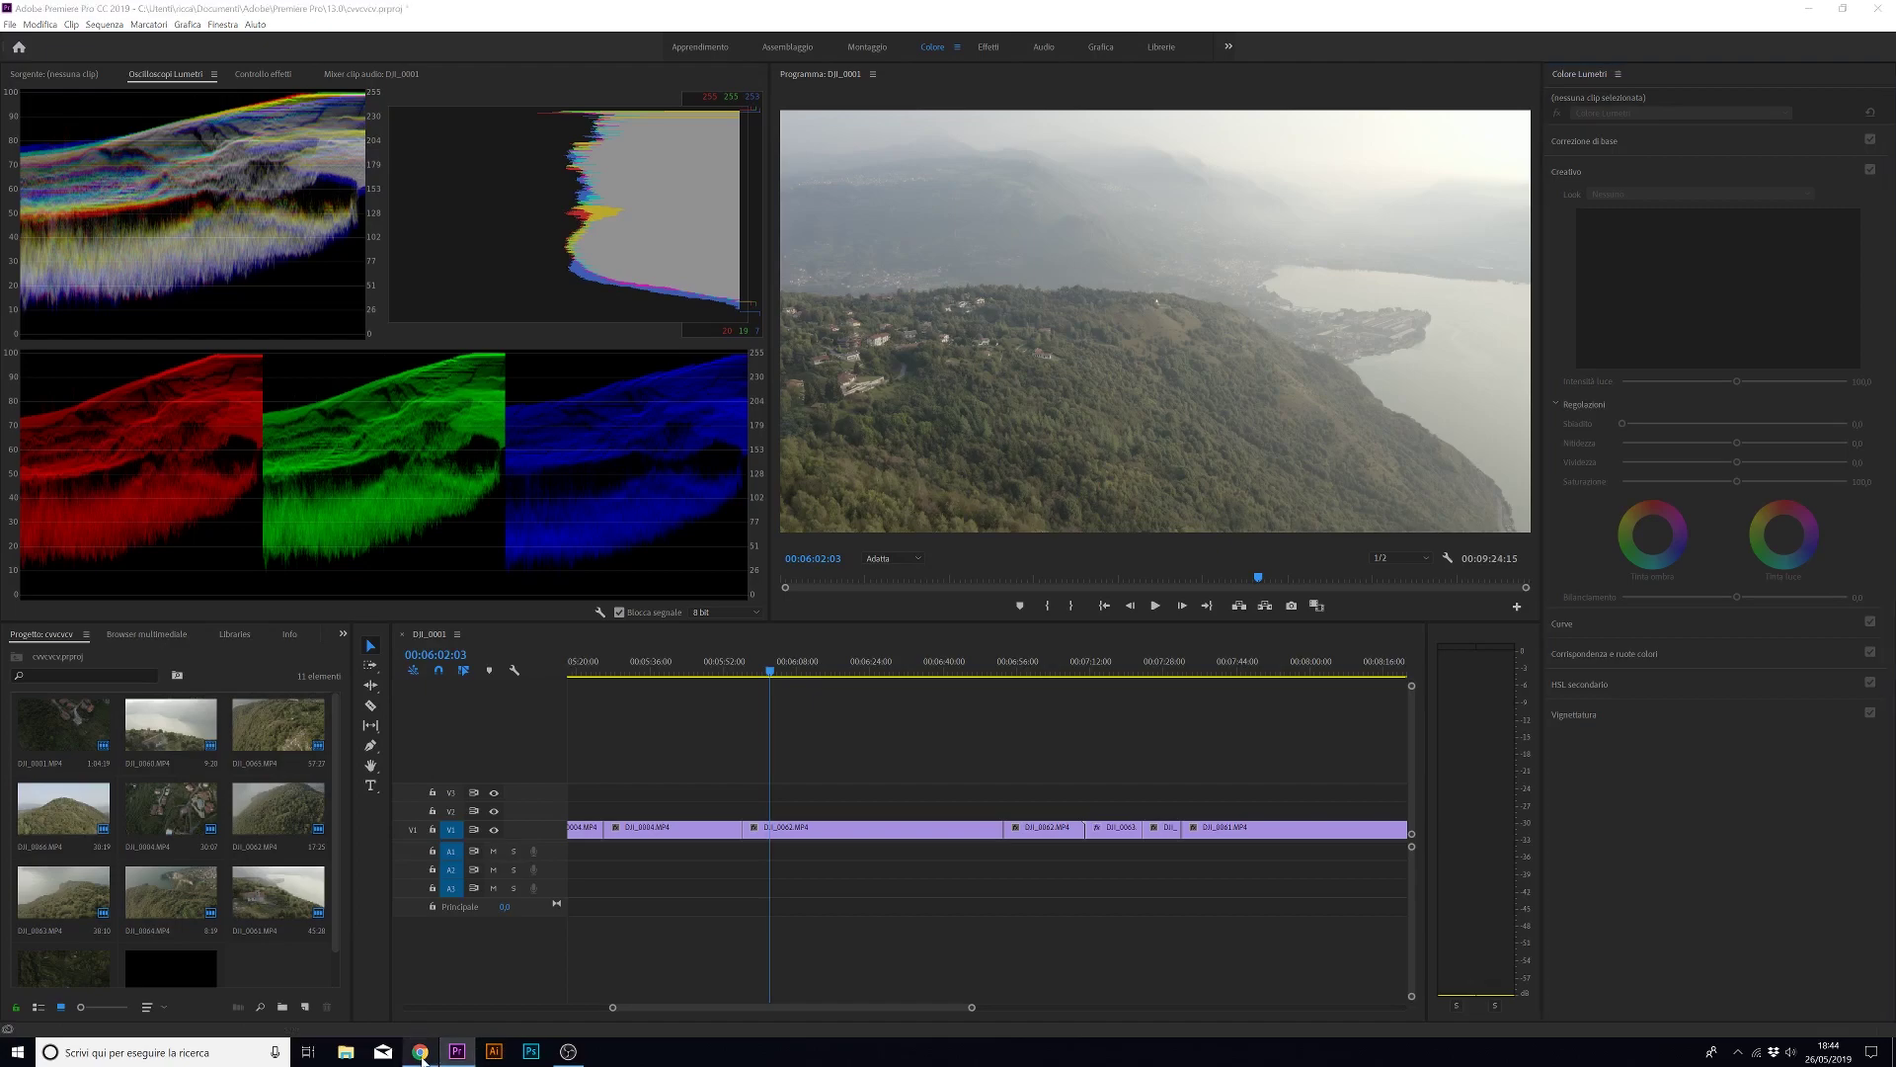
{"action": "left_click", "coordinate": [1044, 484]}
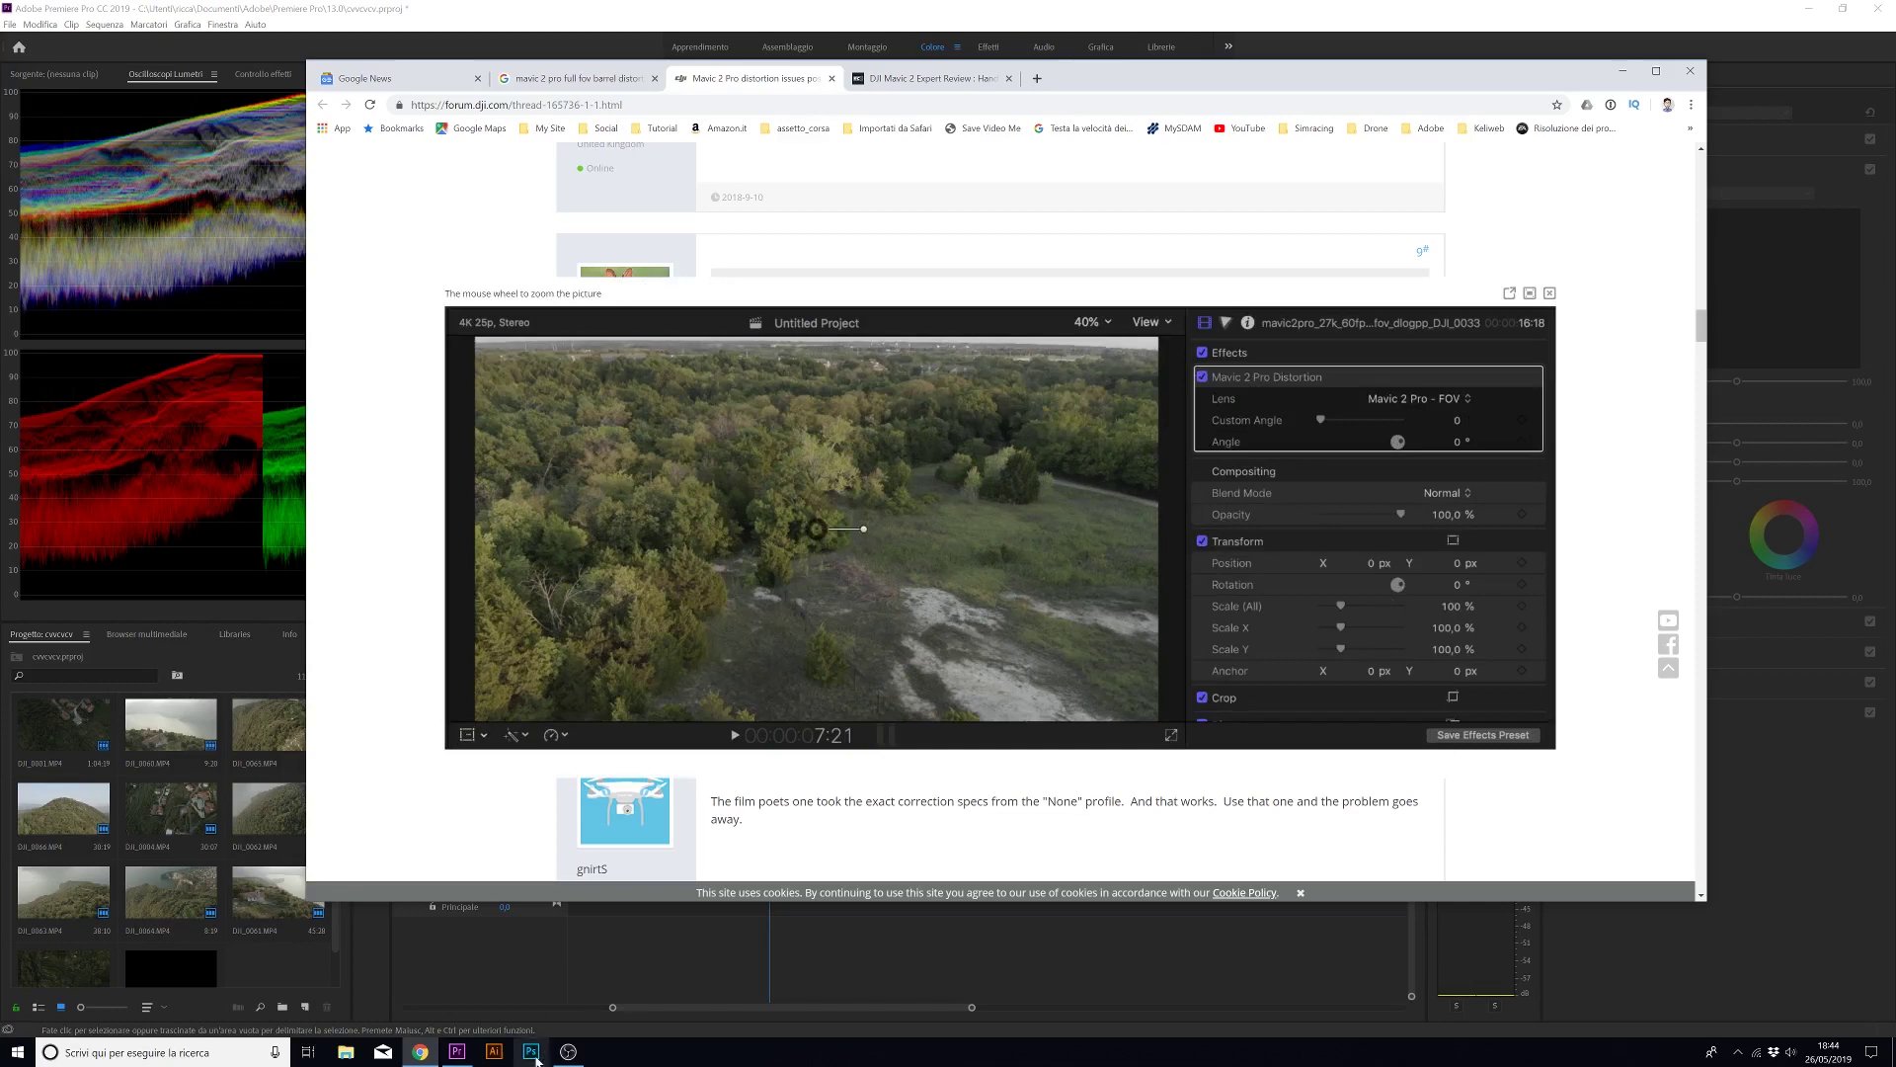
{"action": "left_click", "coordinate": [456, 1052]}
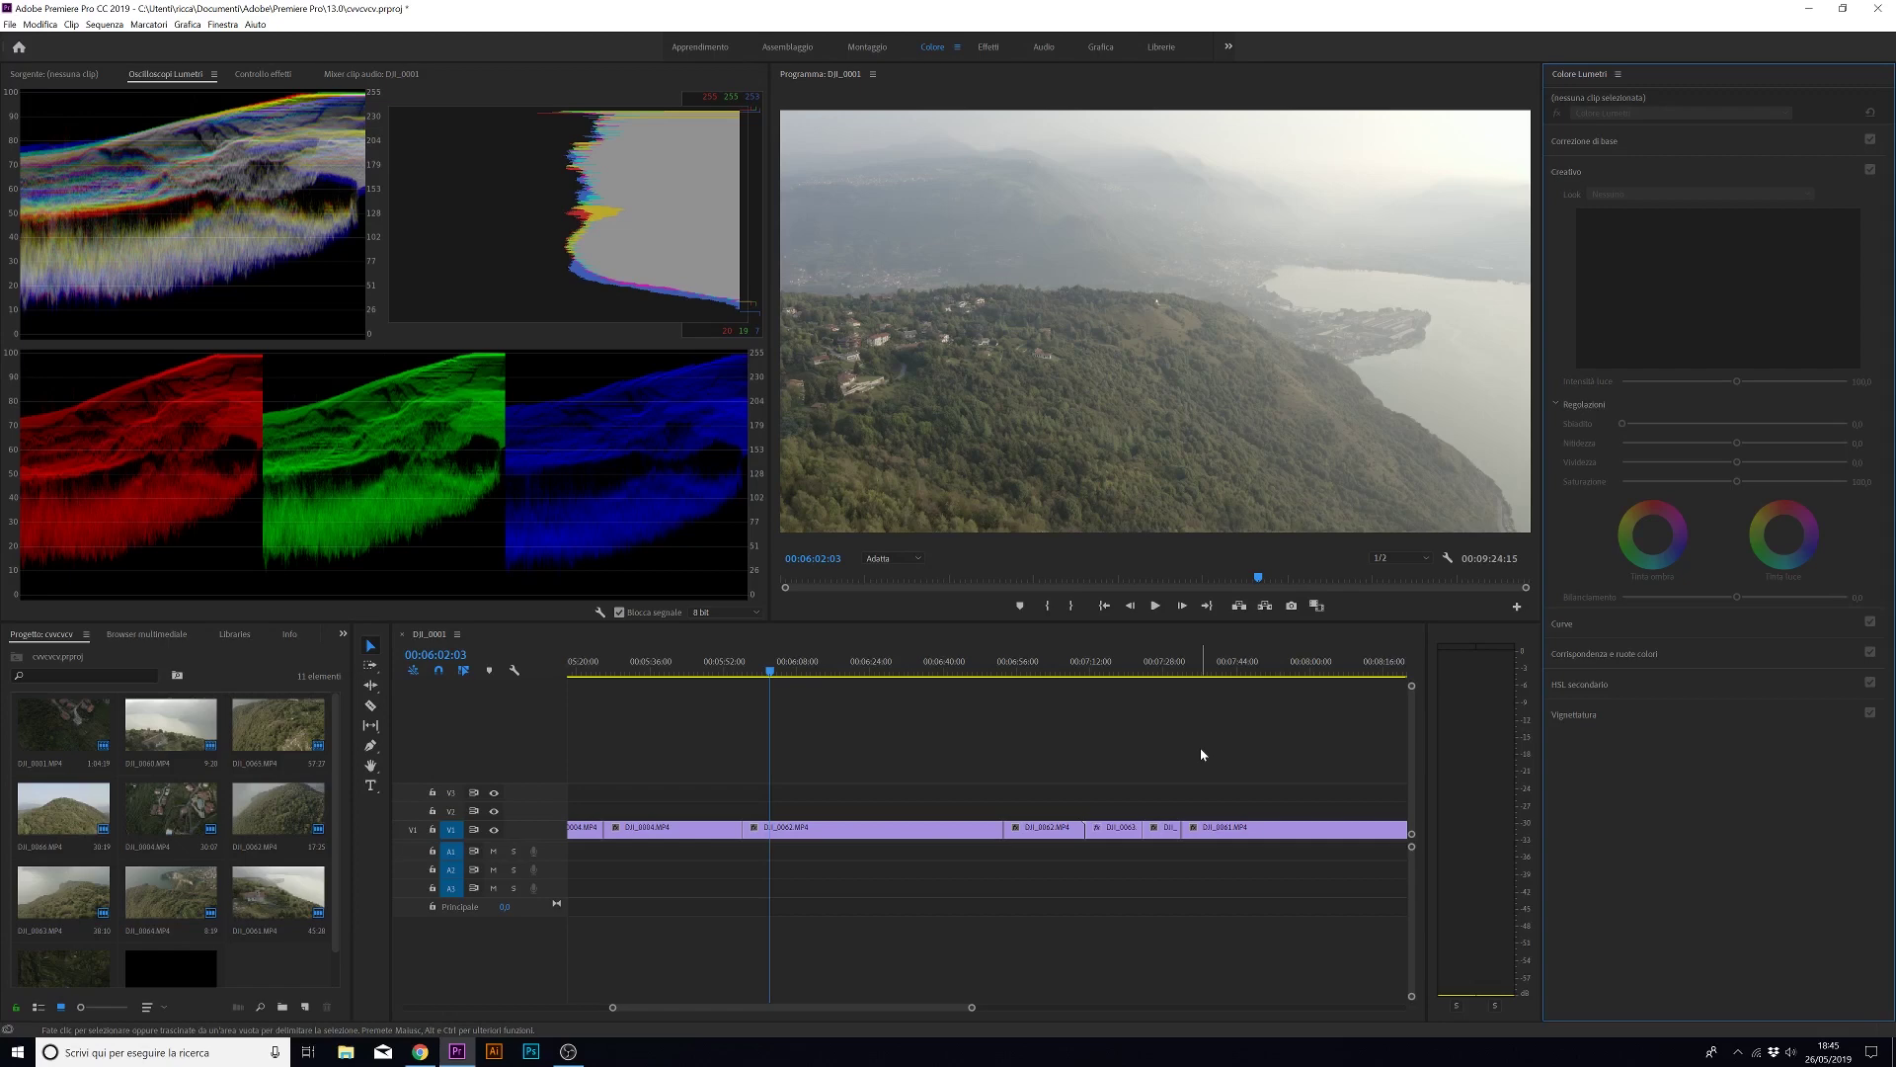
Add an adjustment layer on V2 and extend it to span the full DJI_0062 clip.
{"action": "left_click", "coordinate": [853, 831]}
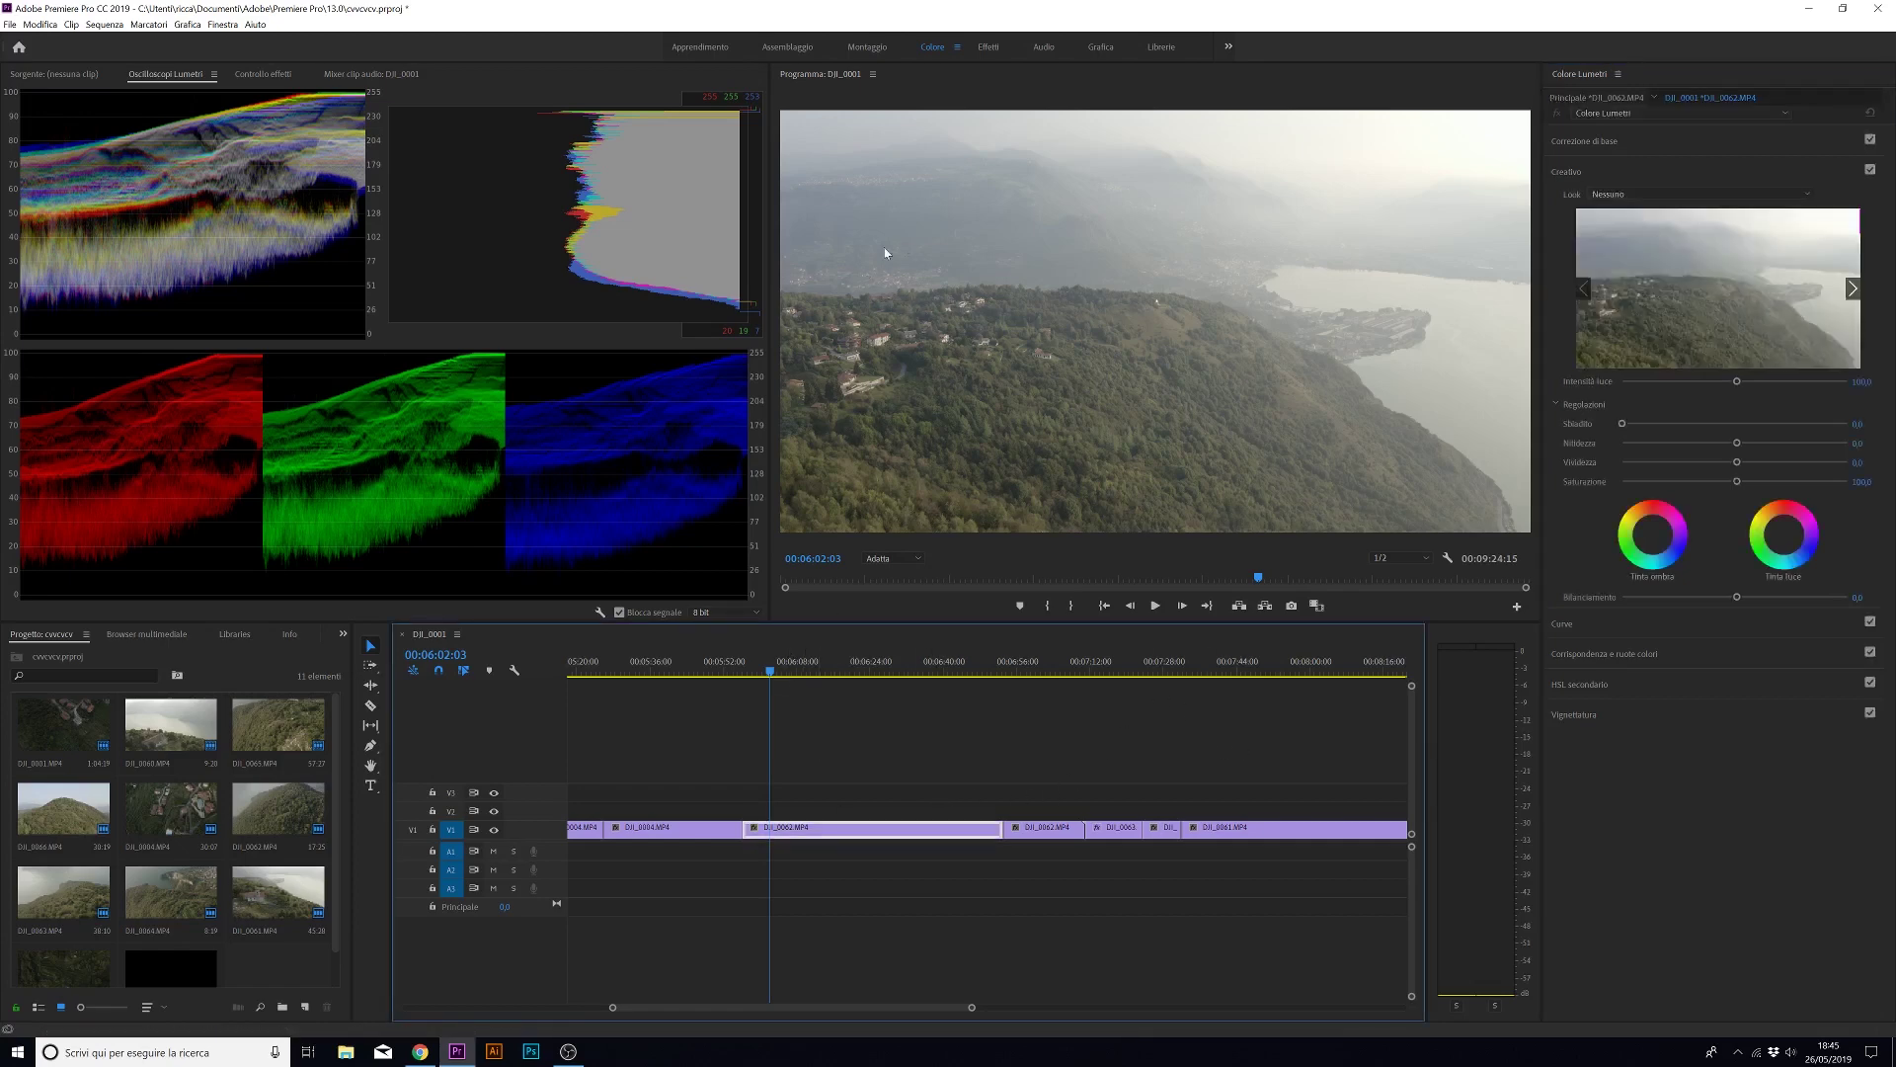
{"action": "left_click", "coordinate": [306, 1006]}
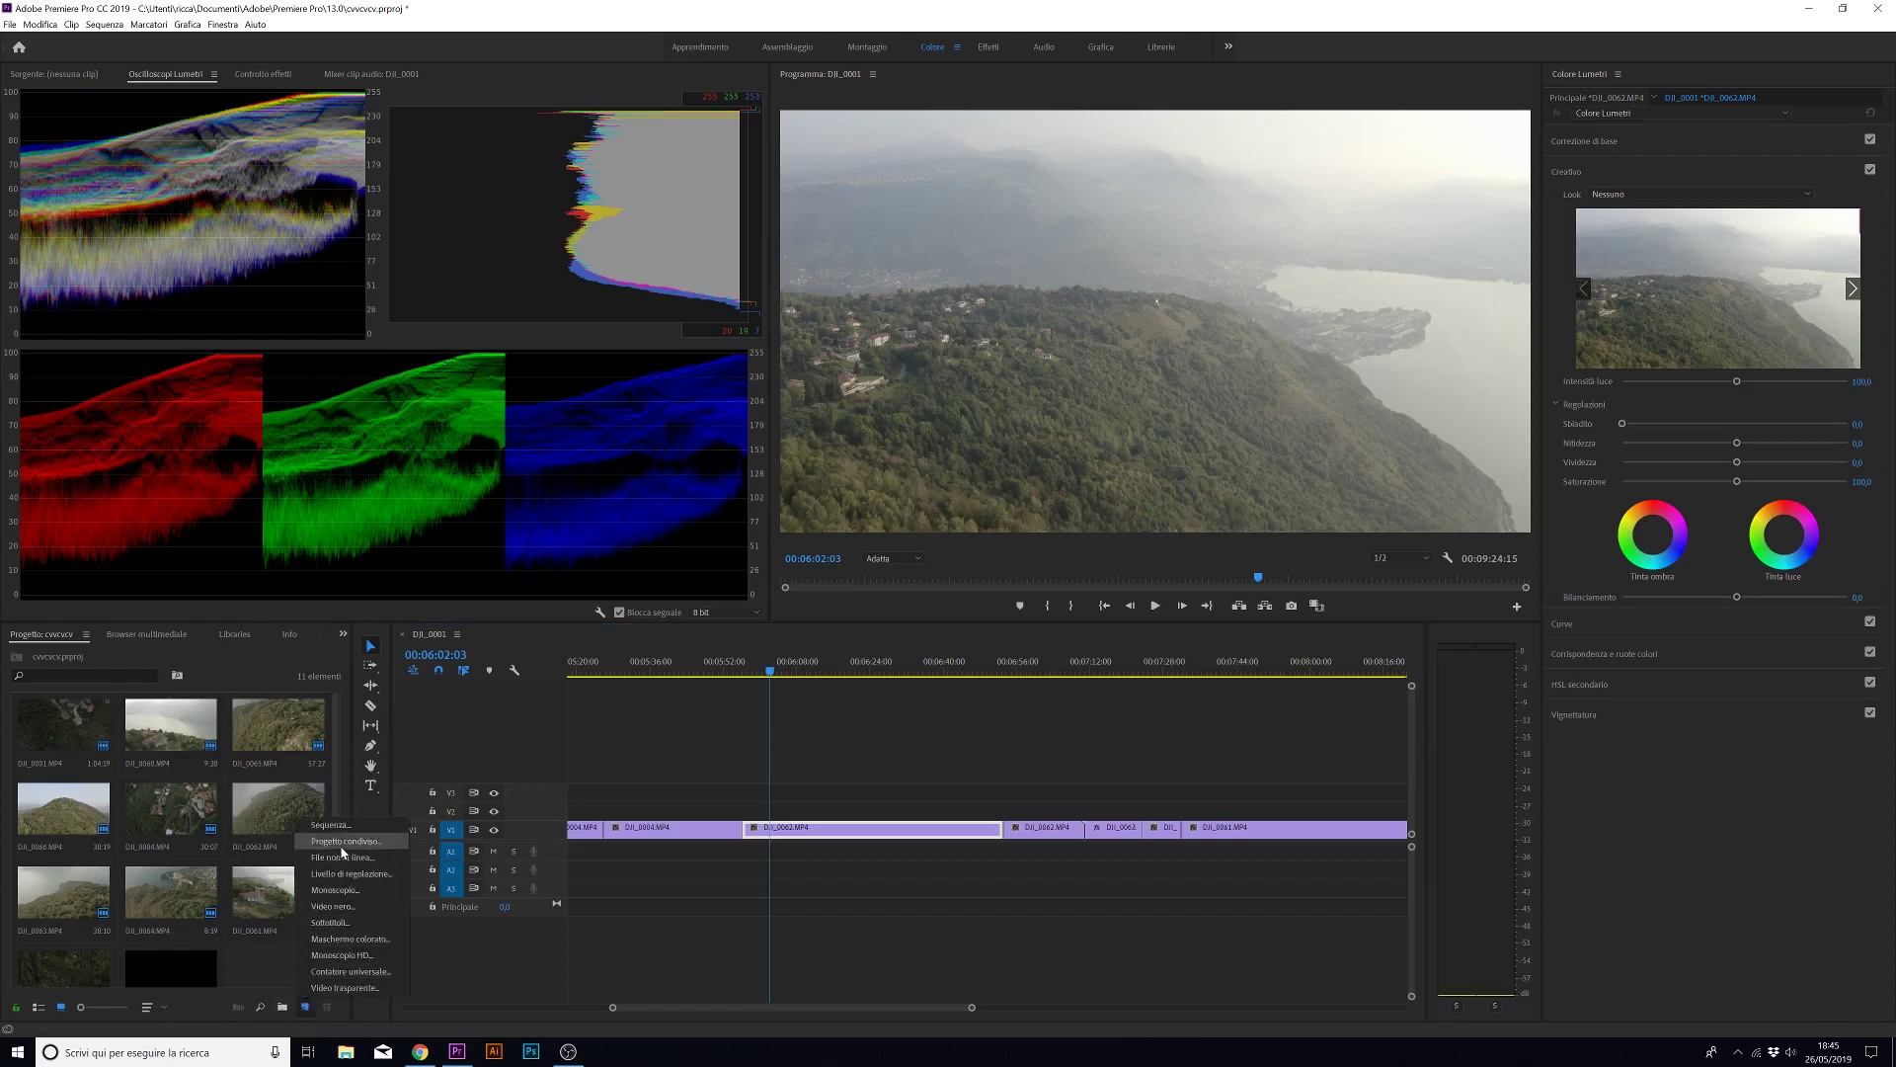
{"action": "mouse_move", "coordinate": [174, 956]}
{"action": "left_mouse_down"}
{"action": "mouse_move", "coordinate": [775, 817]}
{"action": "mouse_move", "coordinate": [752, 816]}
{"action": "left_mouse_up"}
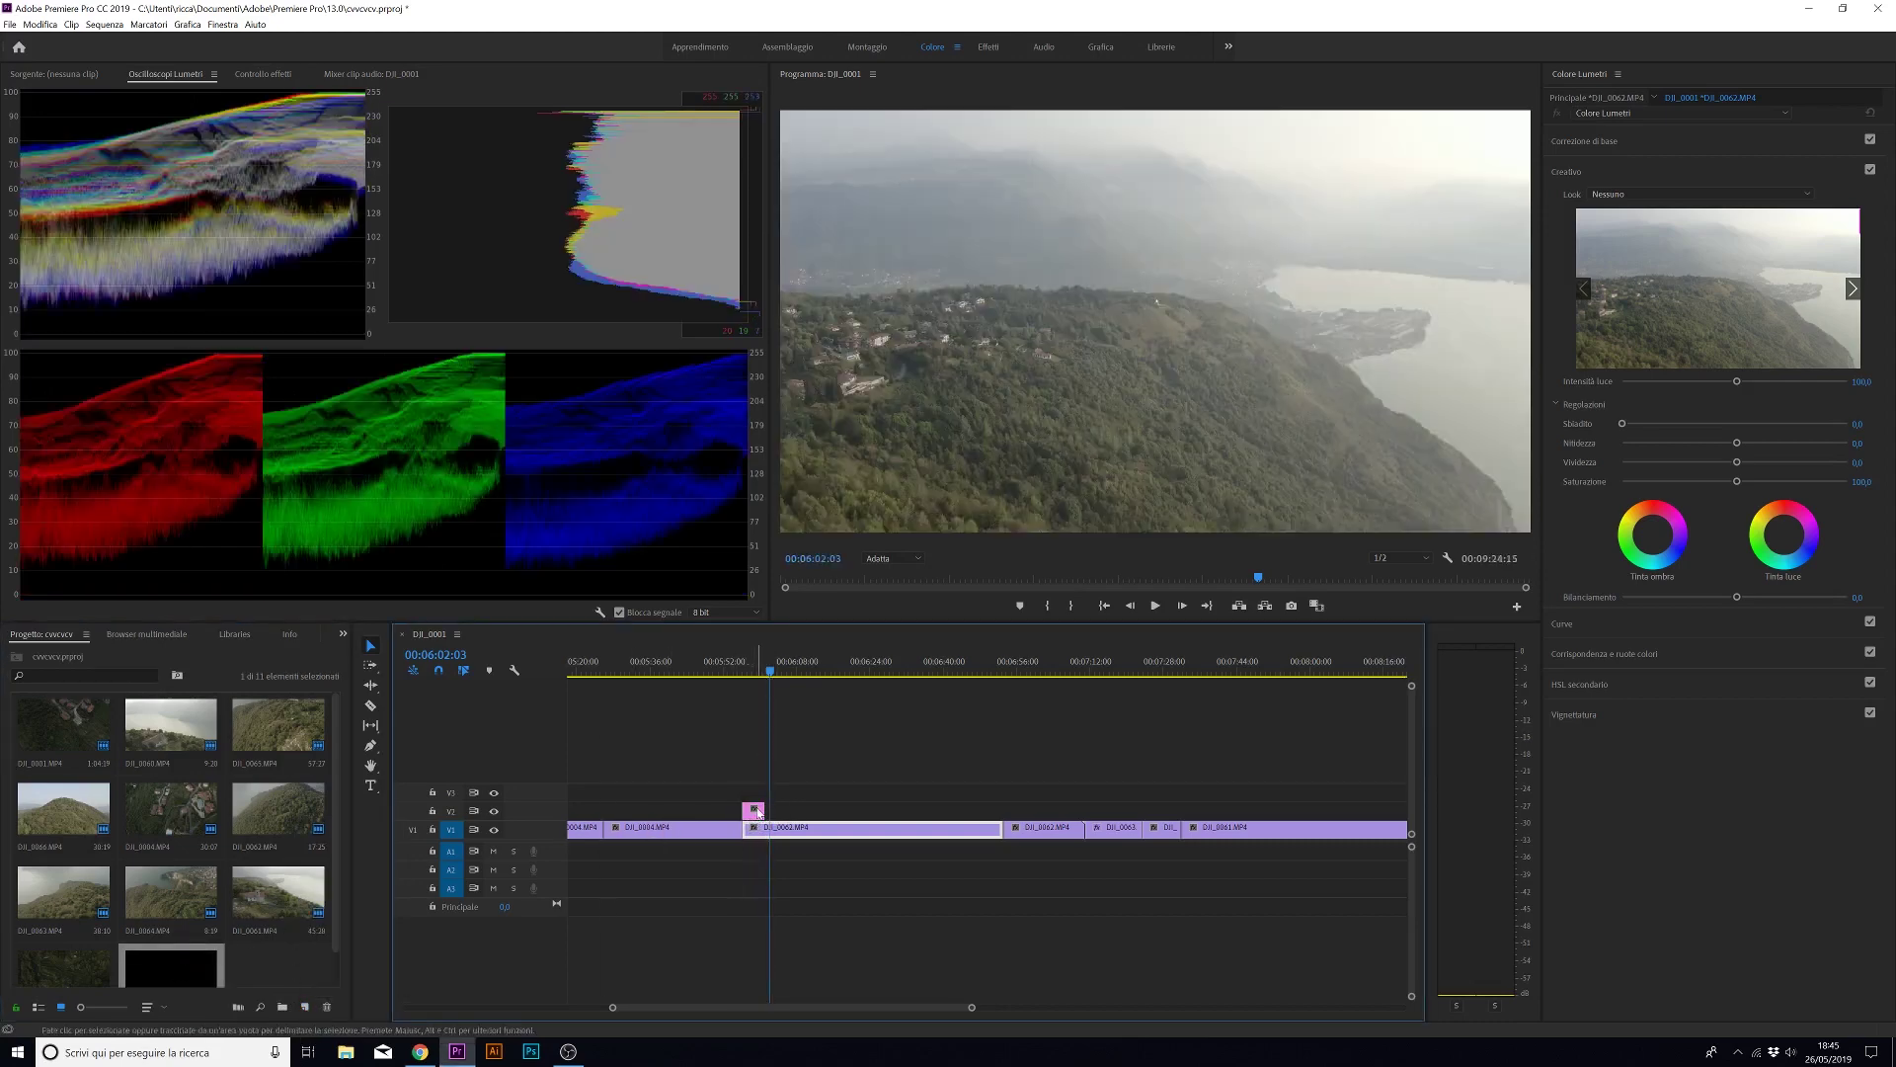
{"action": "mouse_move", "coordinate": [764, 818]}
{"action": "left_mouse_down"}
{"action": "mouse_move", "coordinate": [812, 819]}
{"action": "mouse_move", "coordinate": [746, 810]}
{"action": "mouse_move", "coordinate": [1001, 811]}
{"action": "left_mouse_up"}
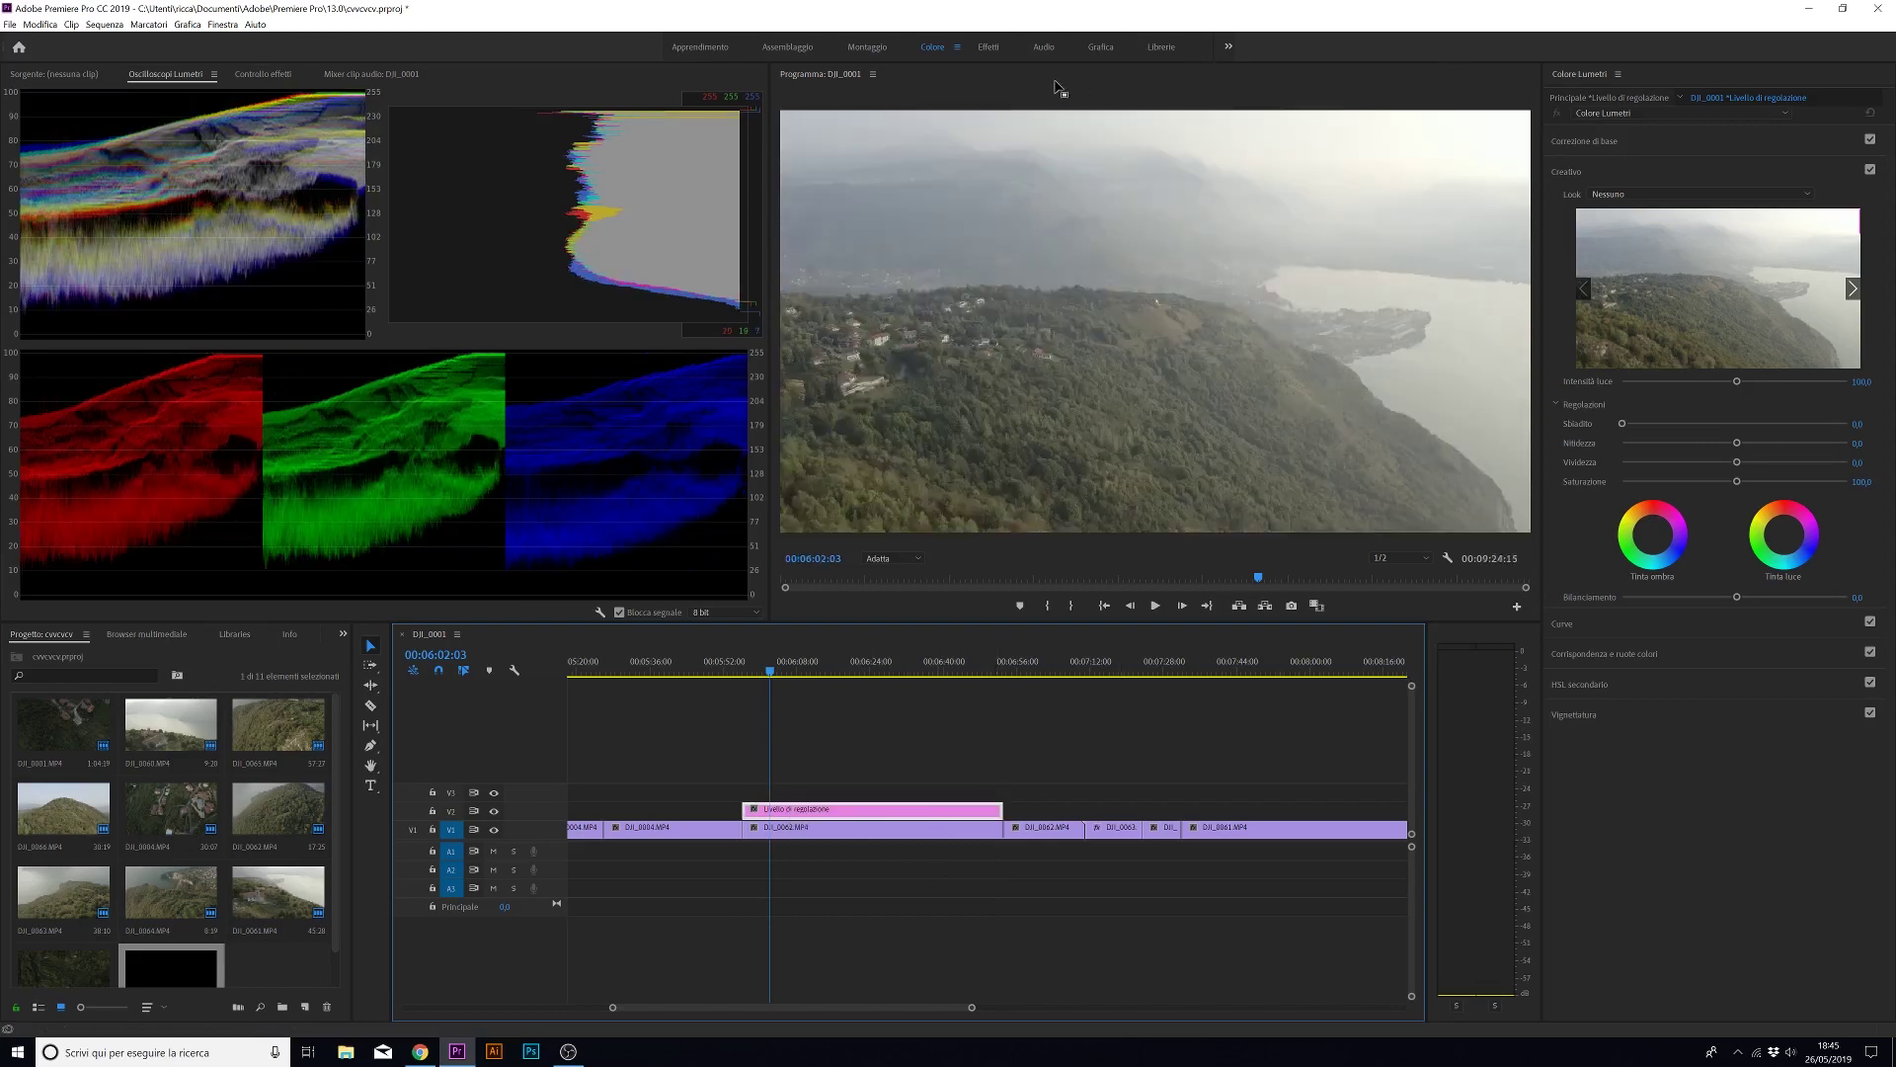
{"action": "left_click", "coordinate": [988, 47]}
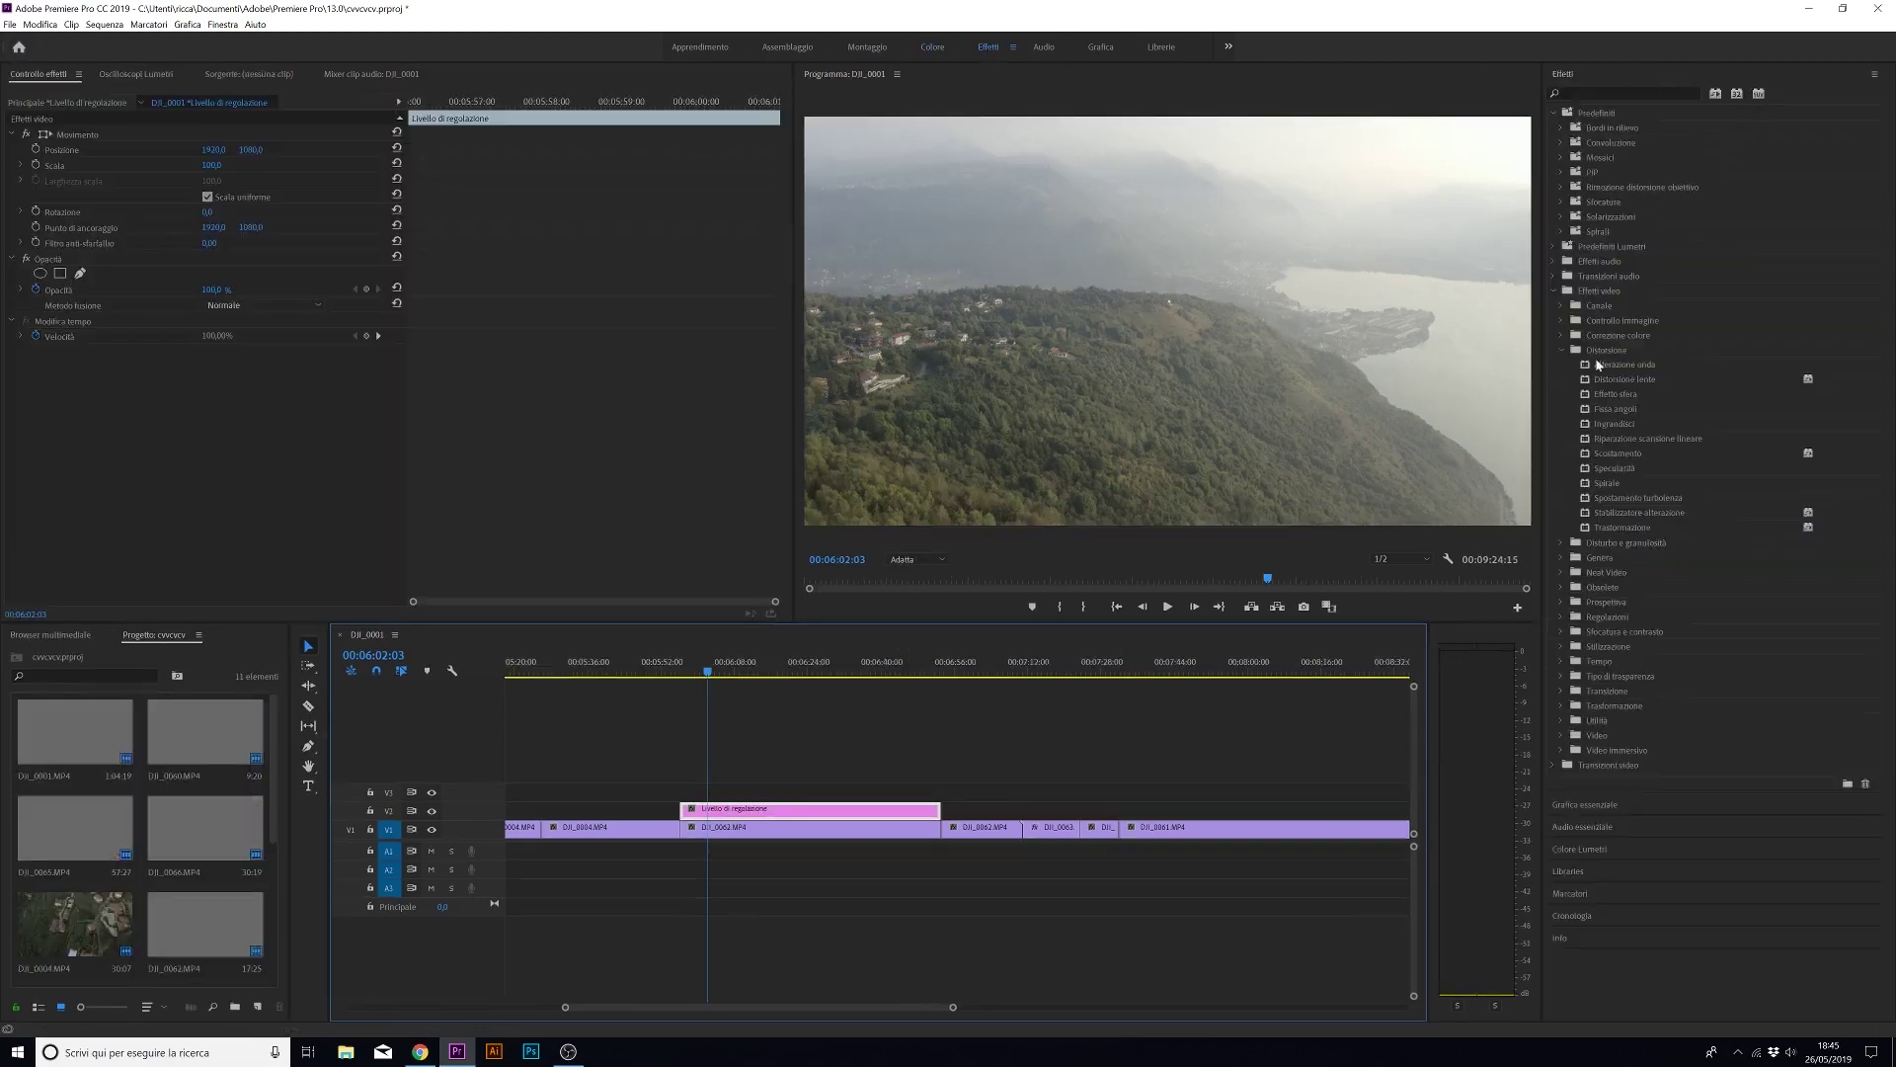
Drop Distorsione lente from Video Effects > Distortion onto the adjustment layer clip.
{"action": "left_click", "coordinate": [1552, 289]}
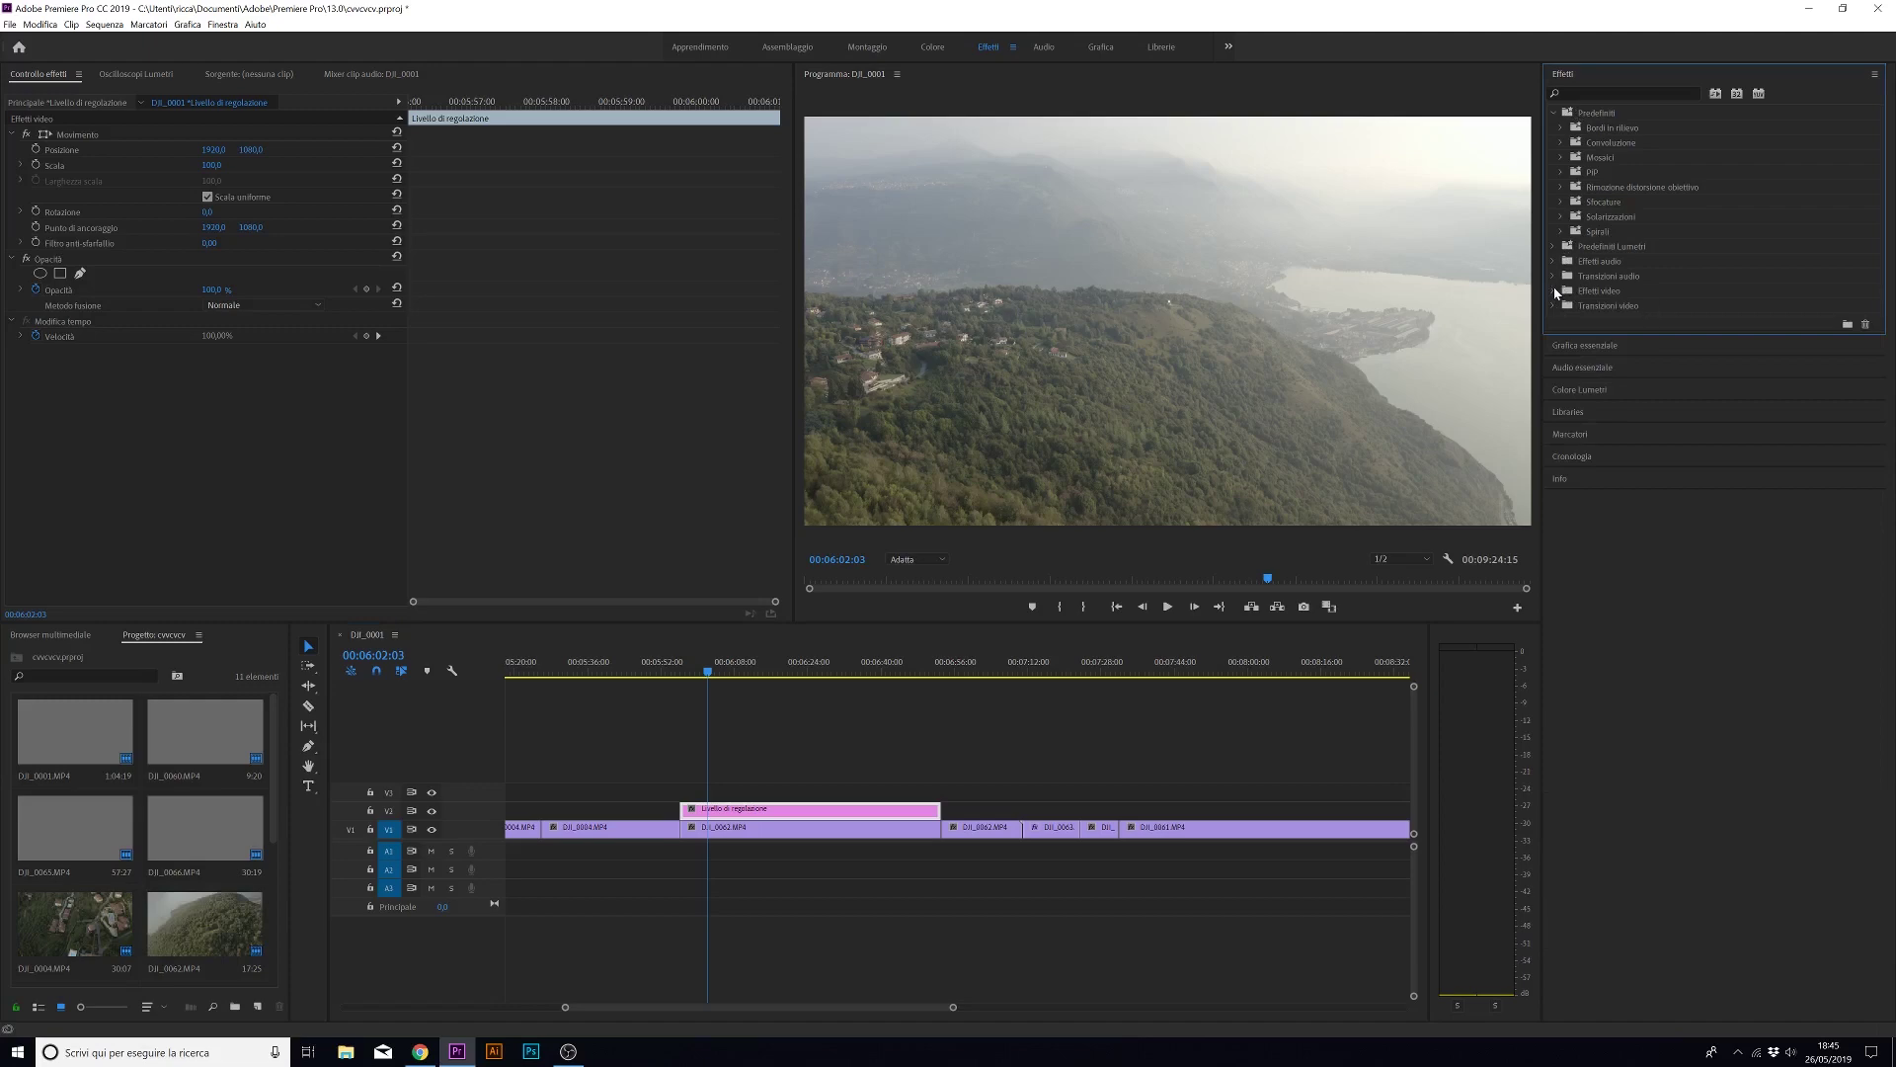
{"action": "left_click", "coordinate": [1555, 114]}
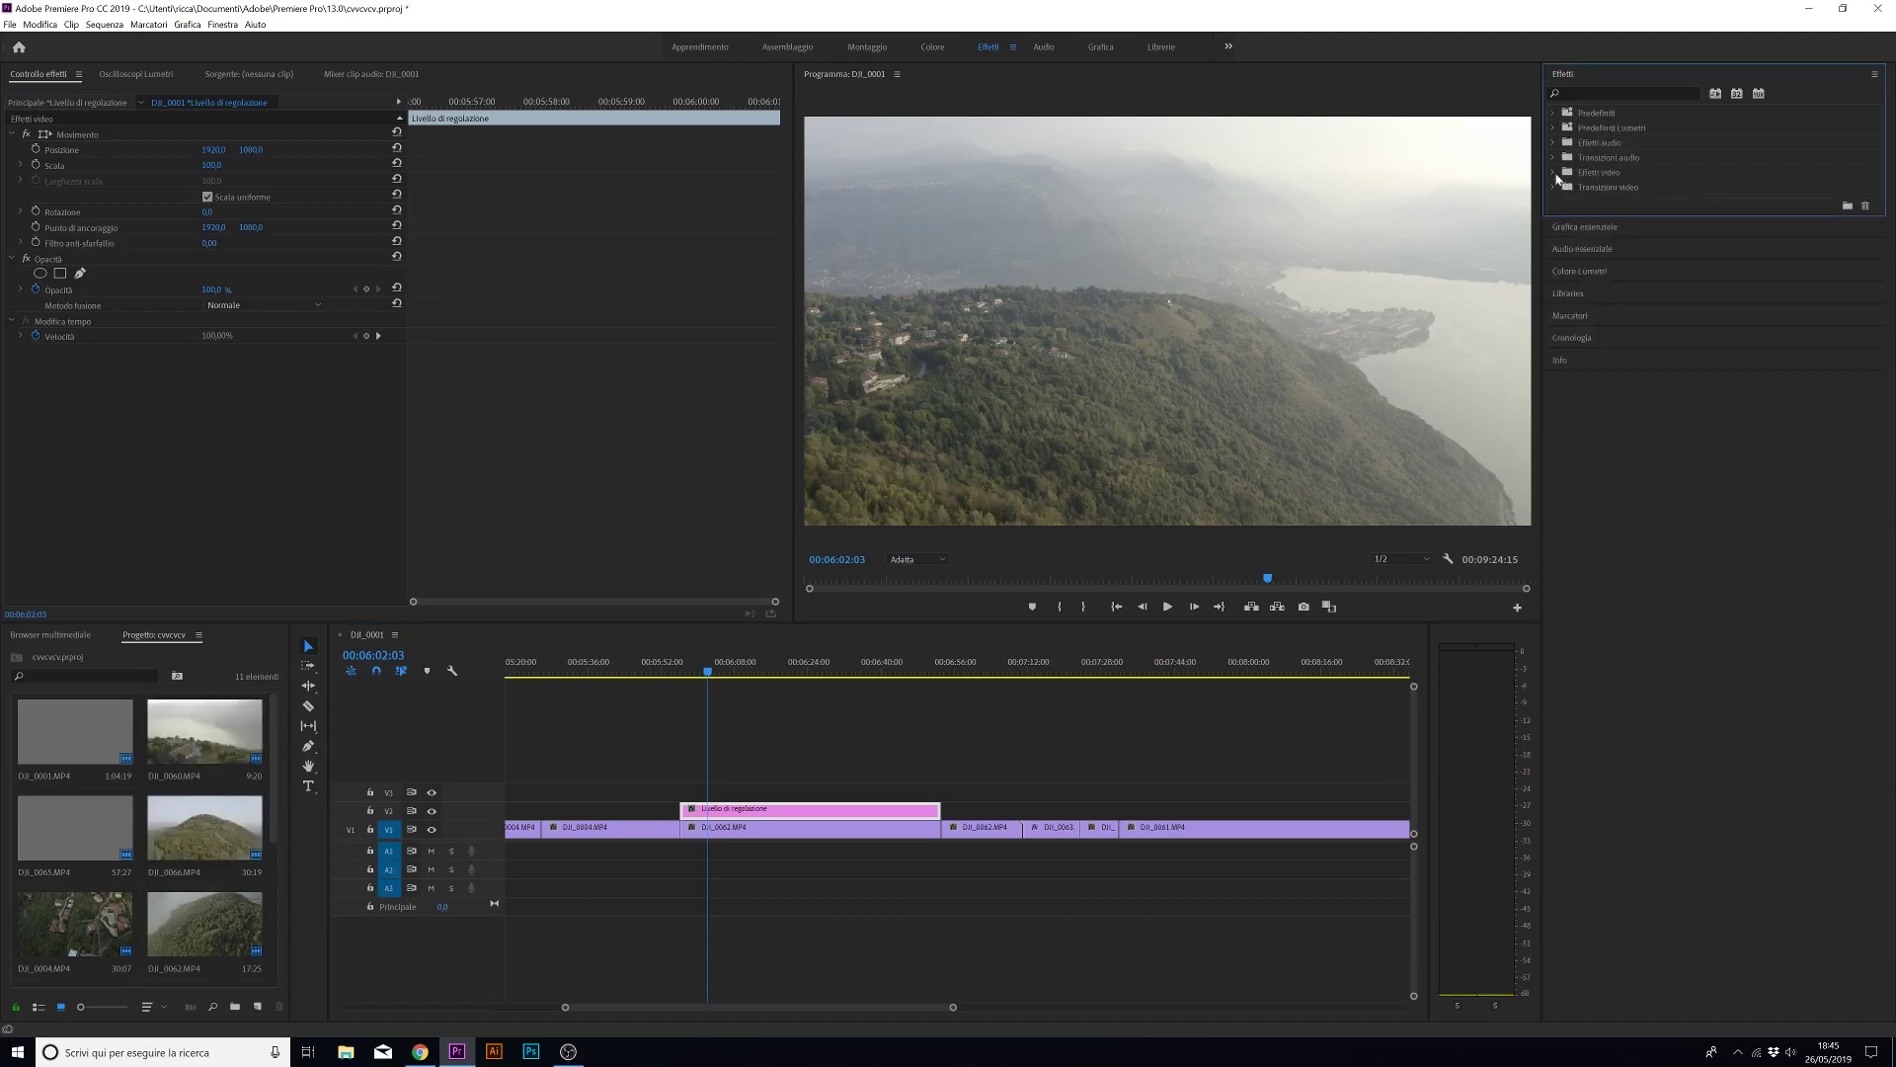
{"action": "left_click", "coordinate": [1554, 172]}
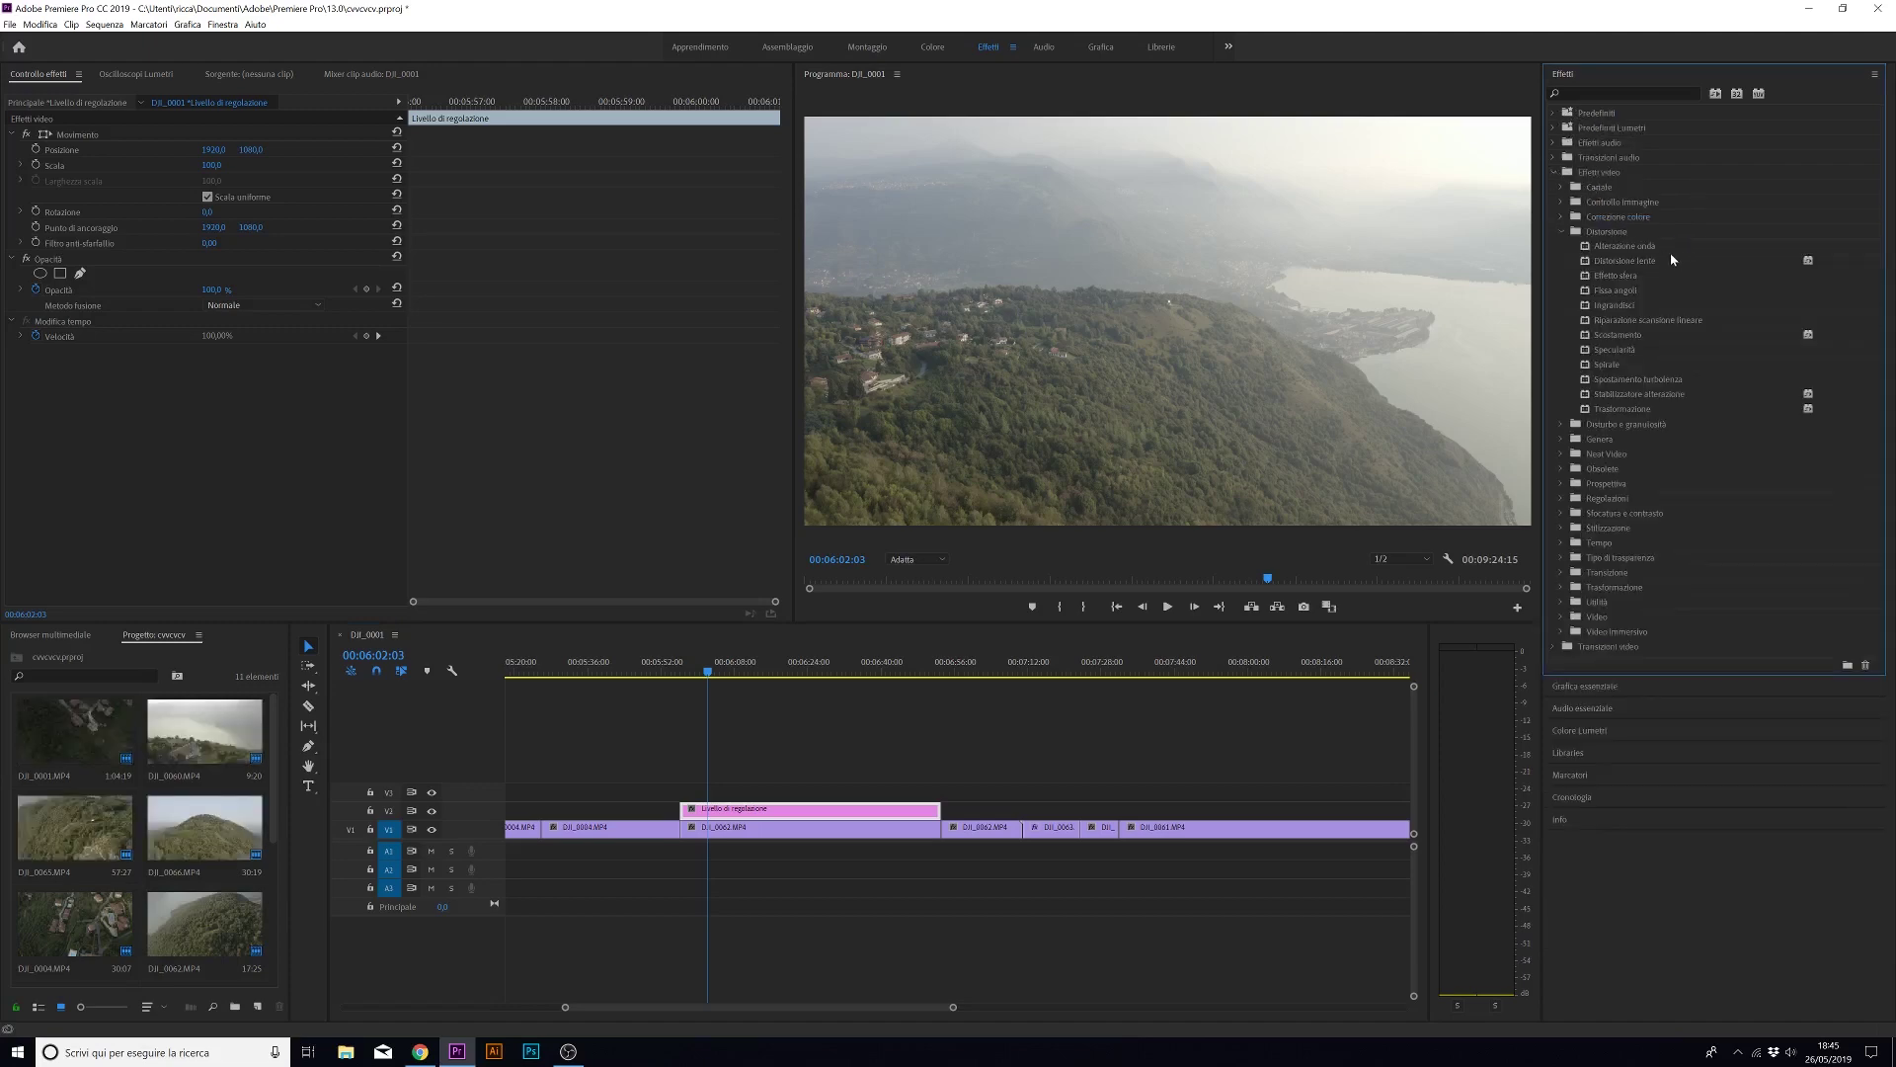
{"action": "left_click", "coordinate": [1610, 261]}
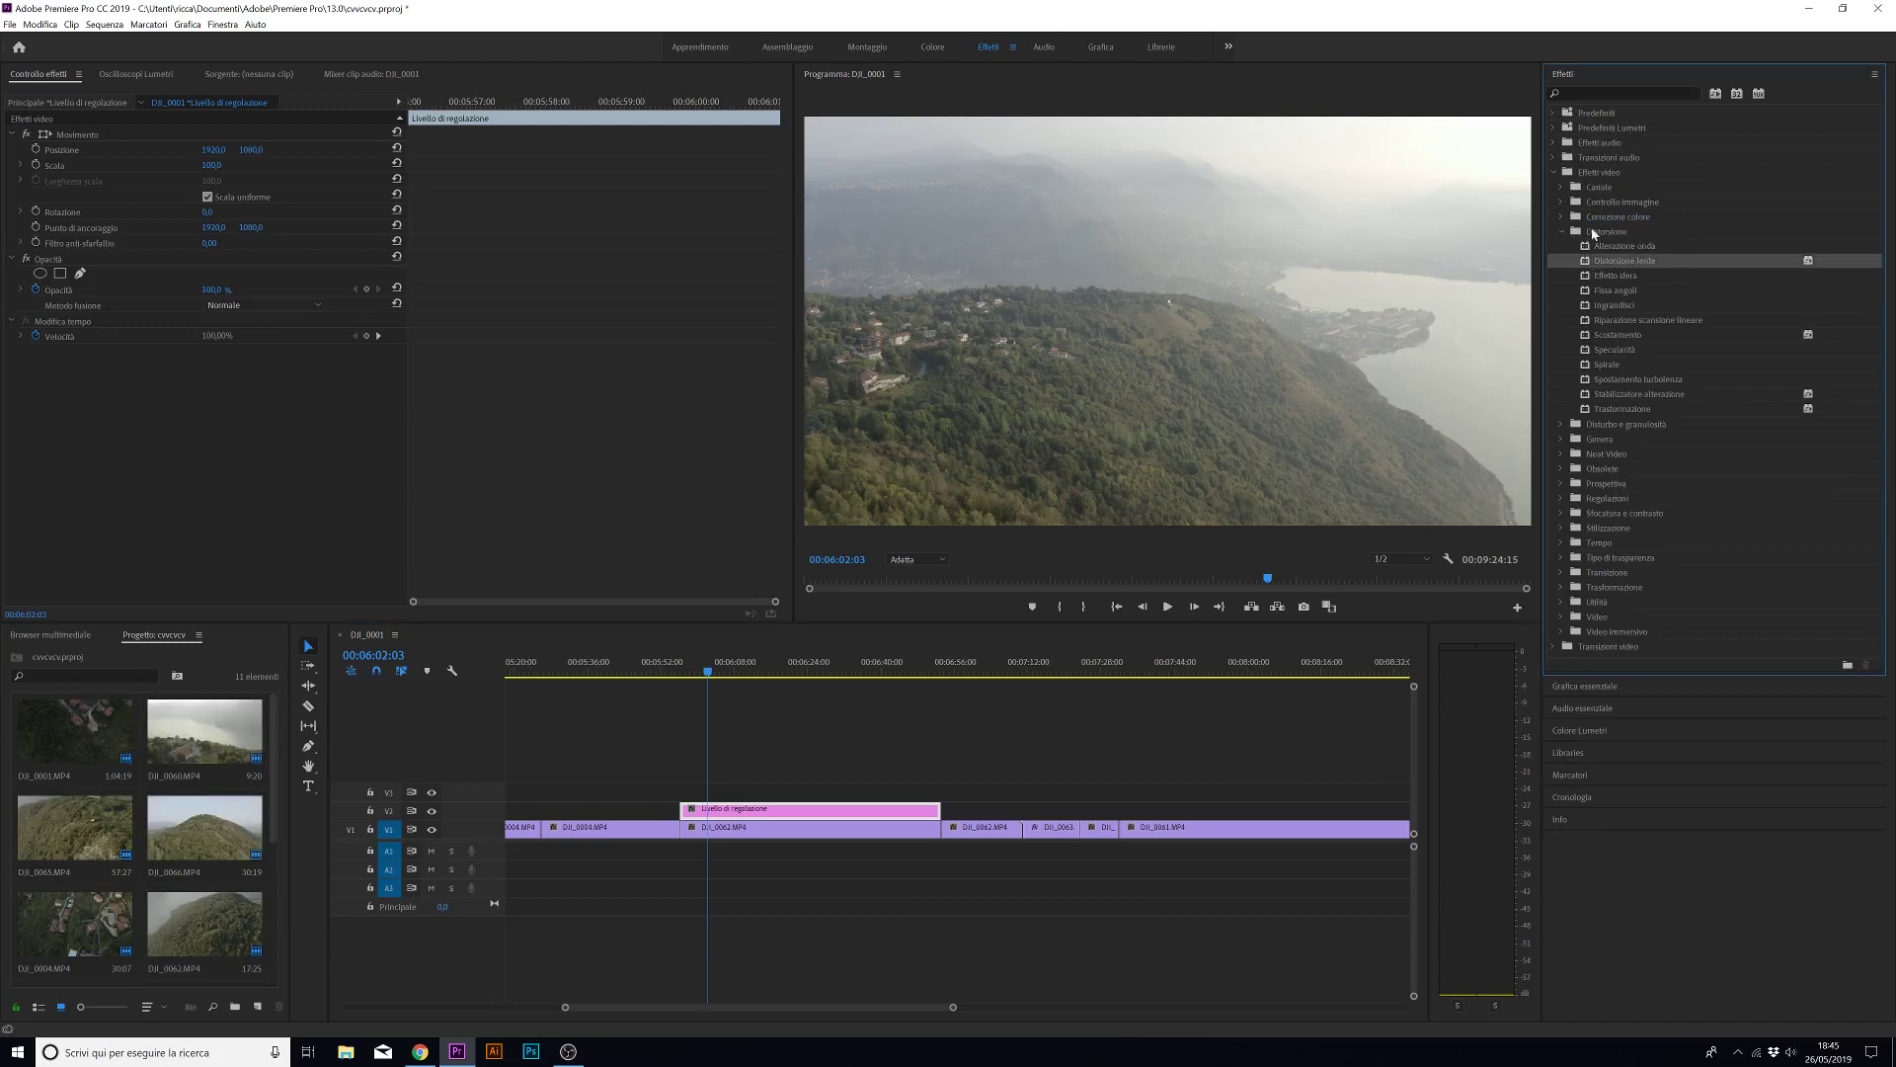
{"action": "left_click_drag", "start_coordinate": [1587, 264], "coordinate": [796, 802]}
{"action": "left_click_drag", "start_coordinate": [796, 802], "coordinate": [796, 808]}
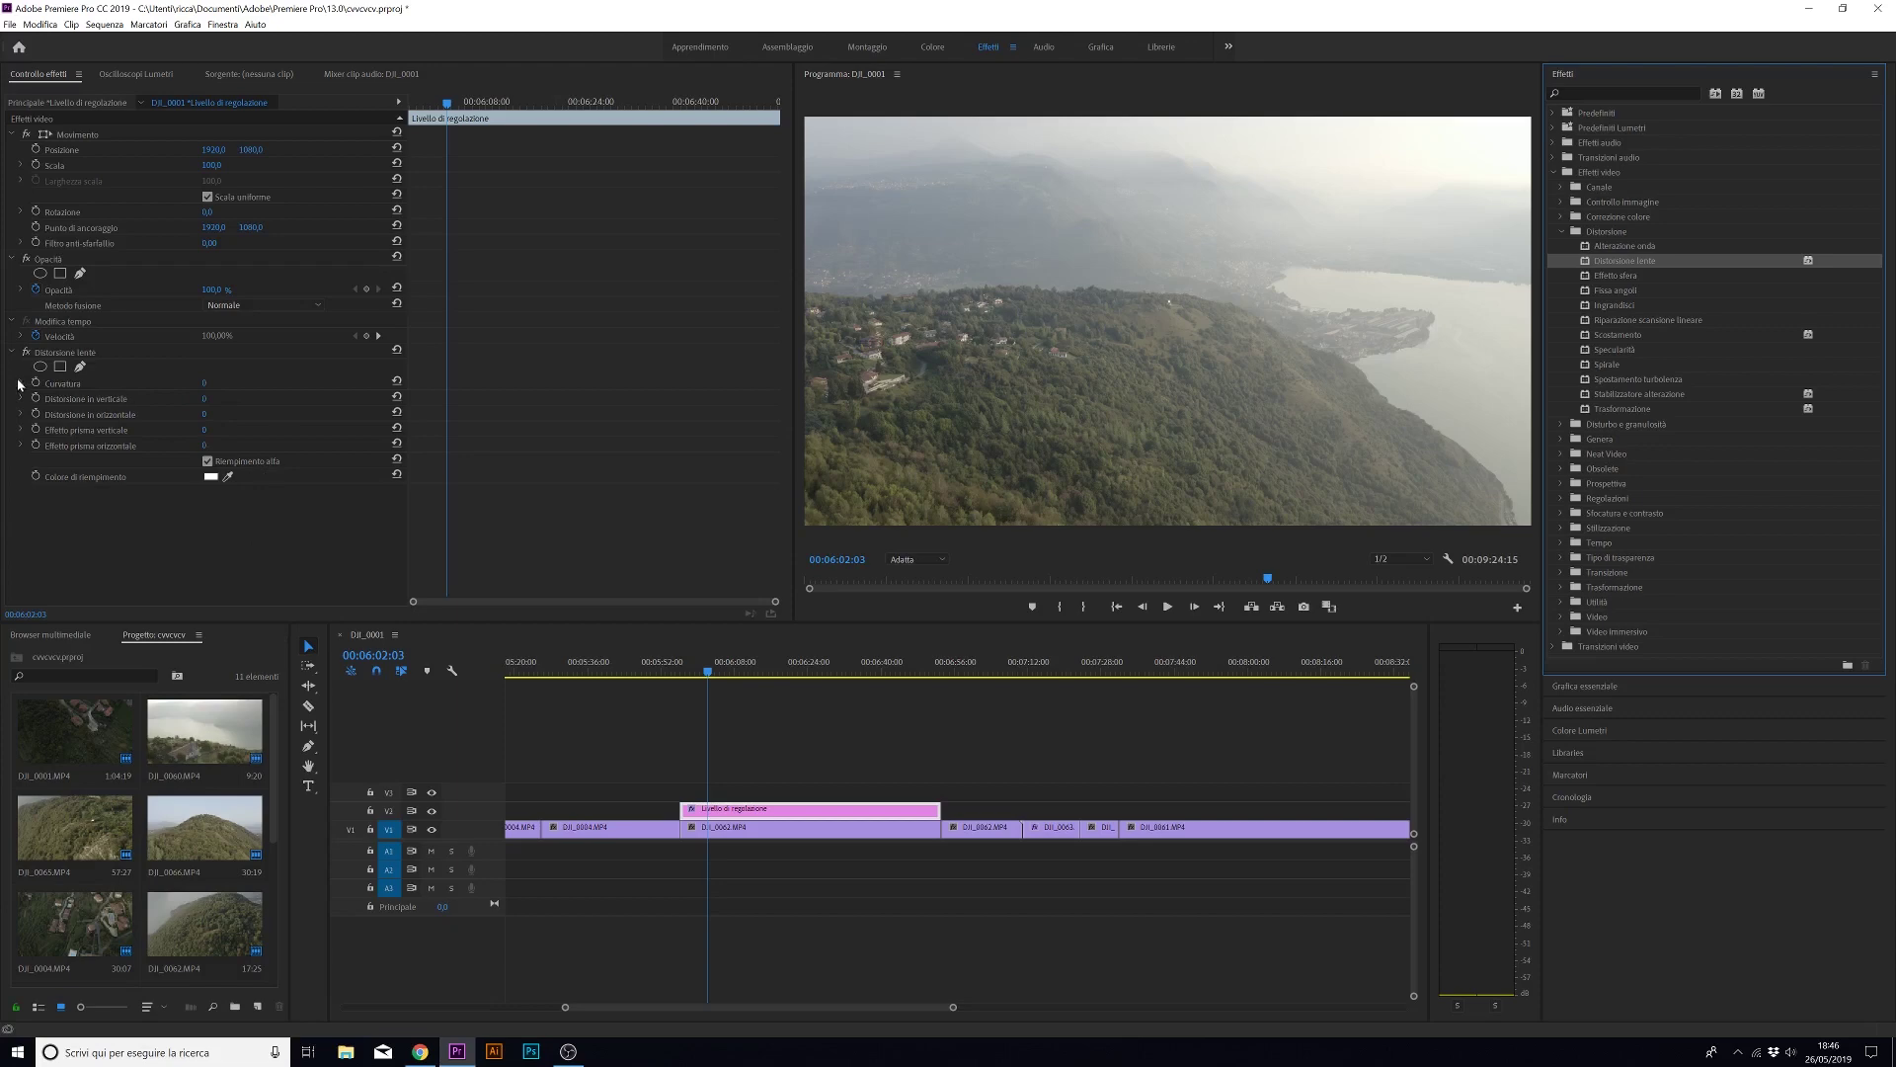
Scrub the Distorsione lente Curvatura to -9, then toggle the effect to compare.
{"action": "left_click", "coordinate": [204, 387]}
{"action": "left_click_drag", "start_coordinate": [204, 384], "coordinate": [196, 384]}
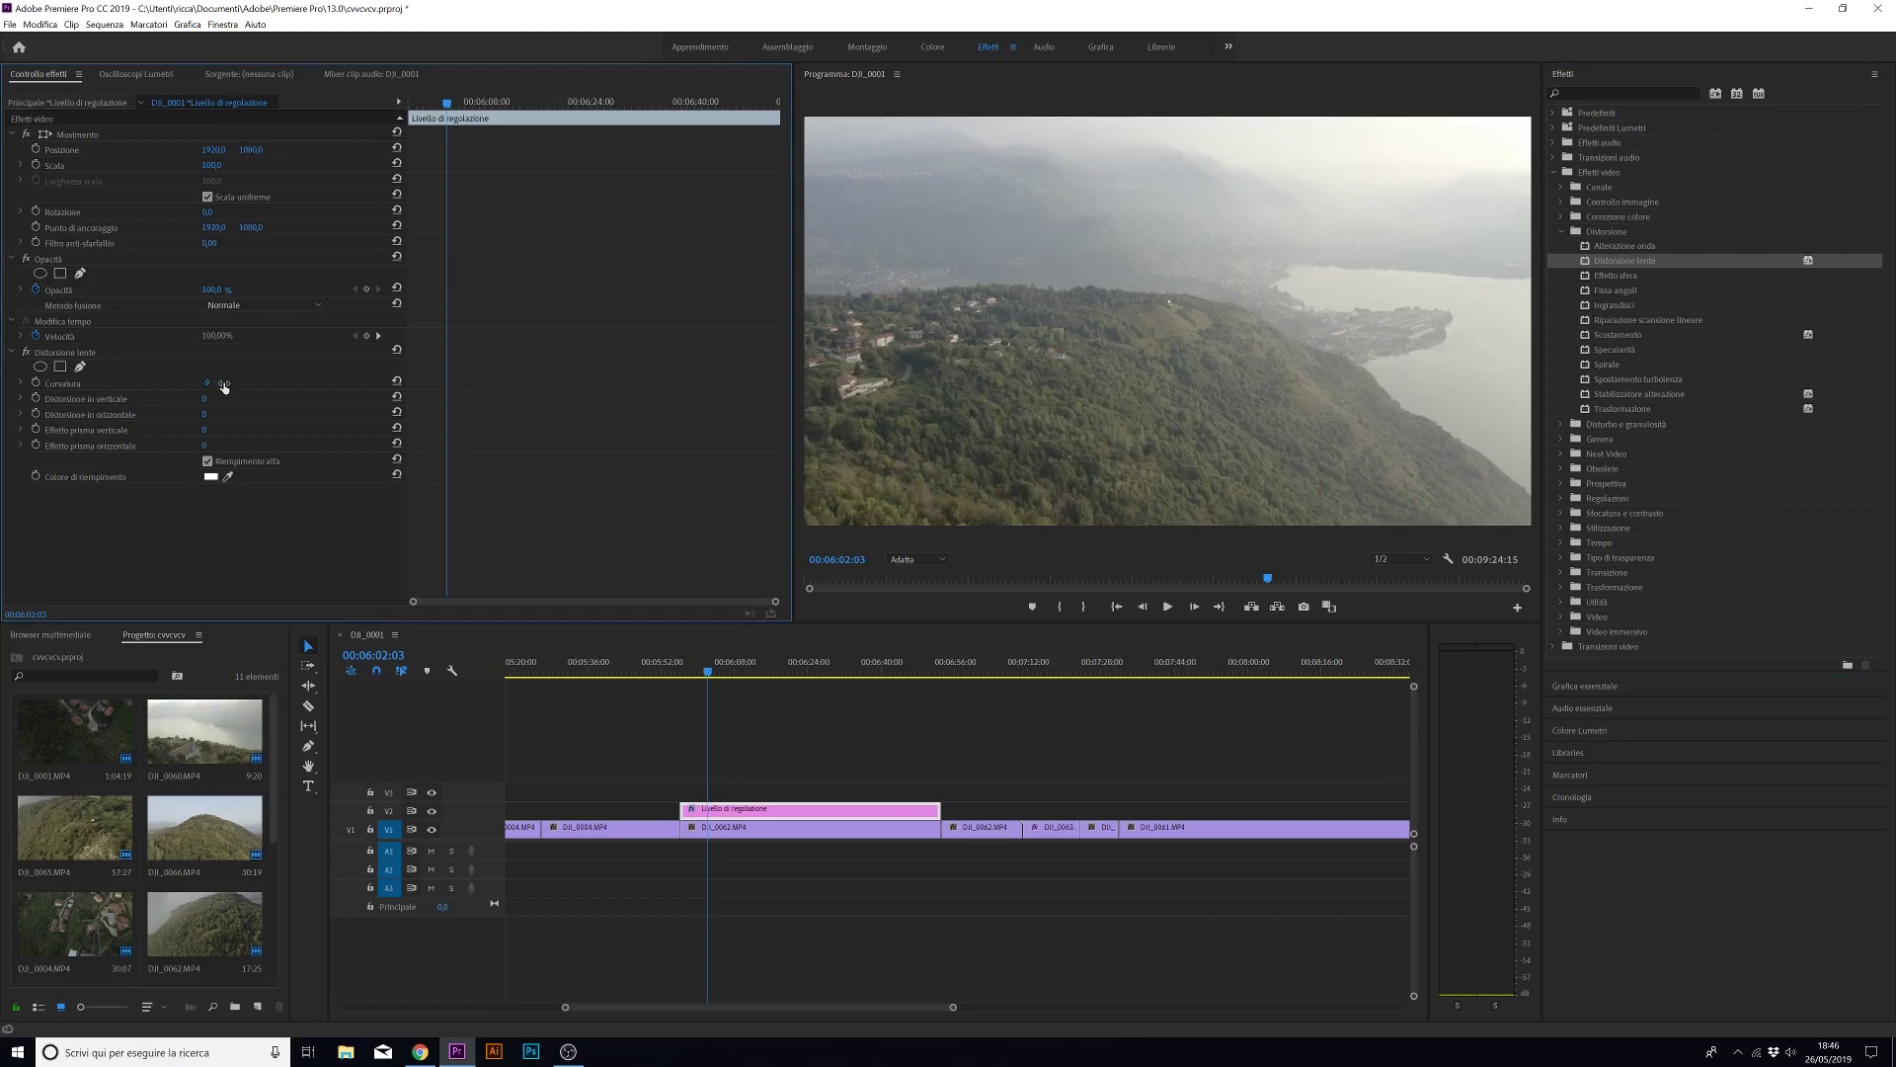
{"action": "left_click_drag", "start_coordinate": [204, 386], "coordinate": [206, 385]}
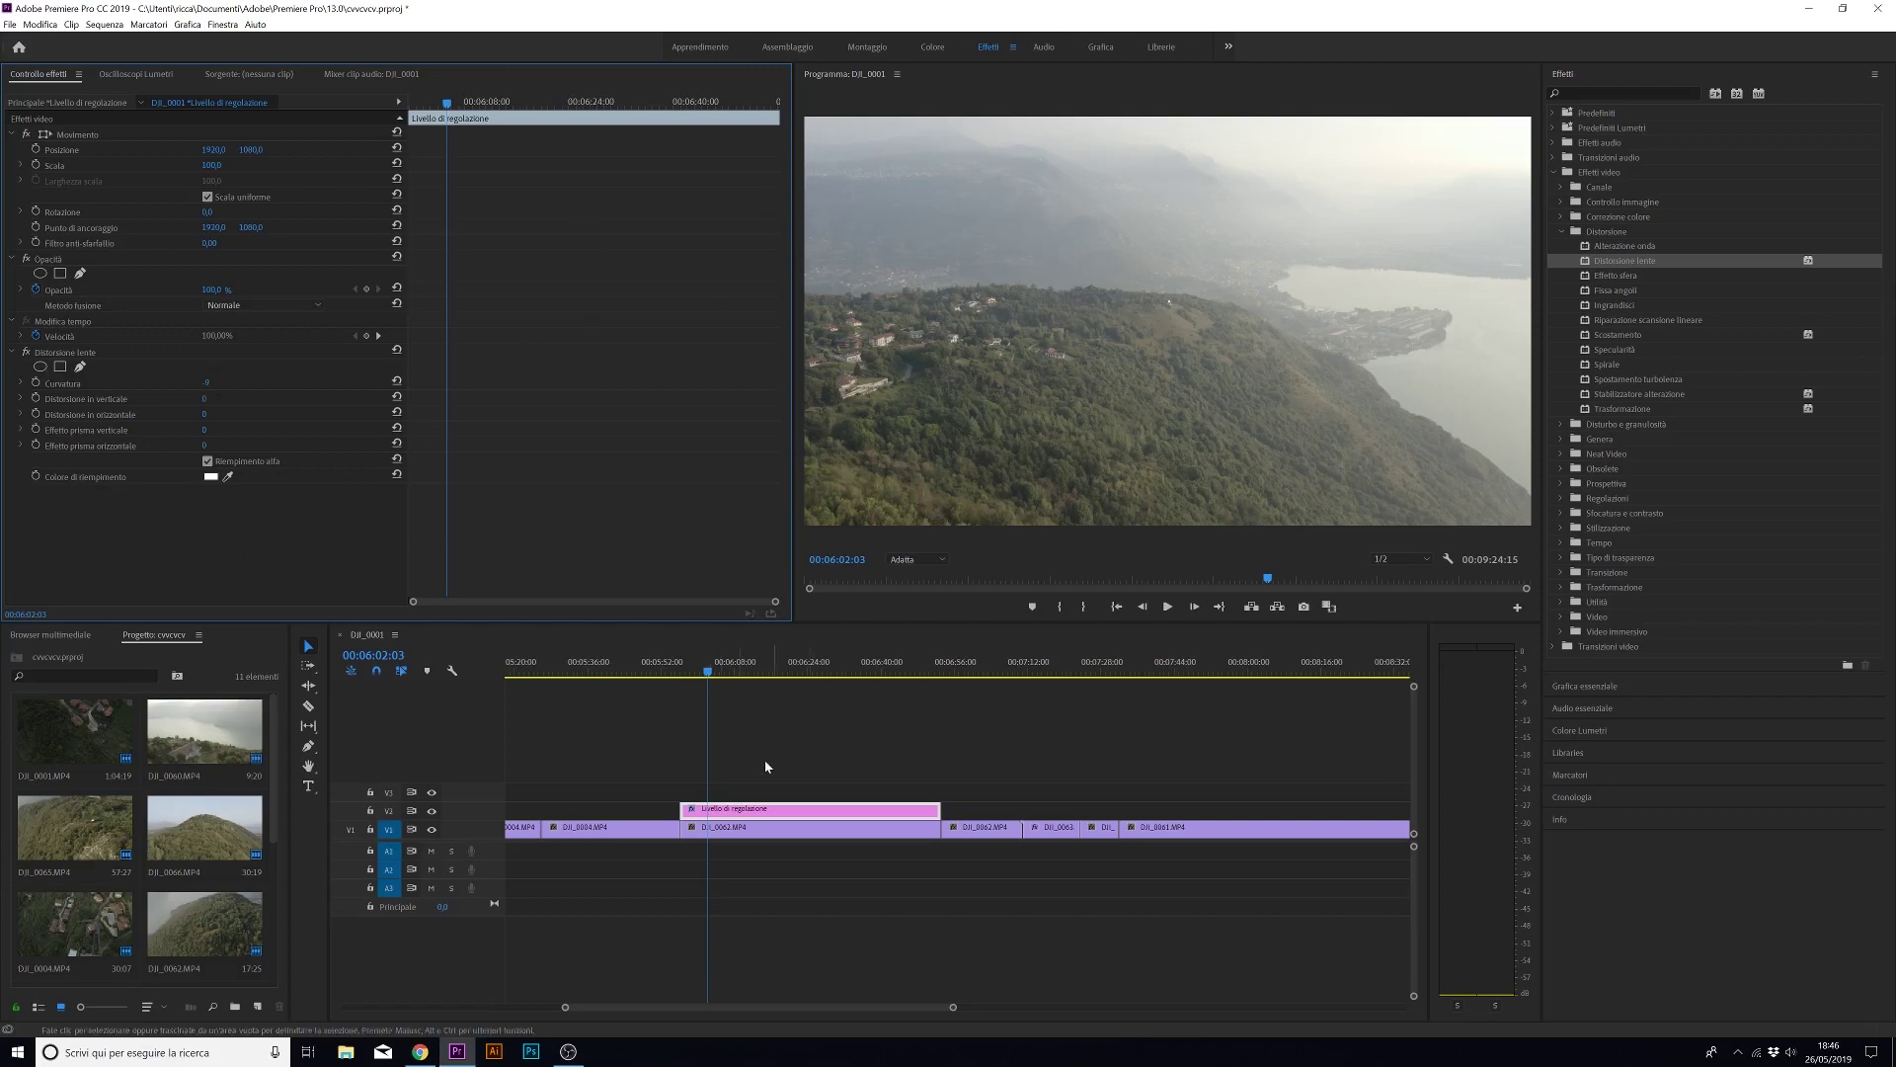
{"action": "left_click", "coordinate": [26, 352]}
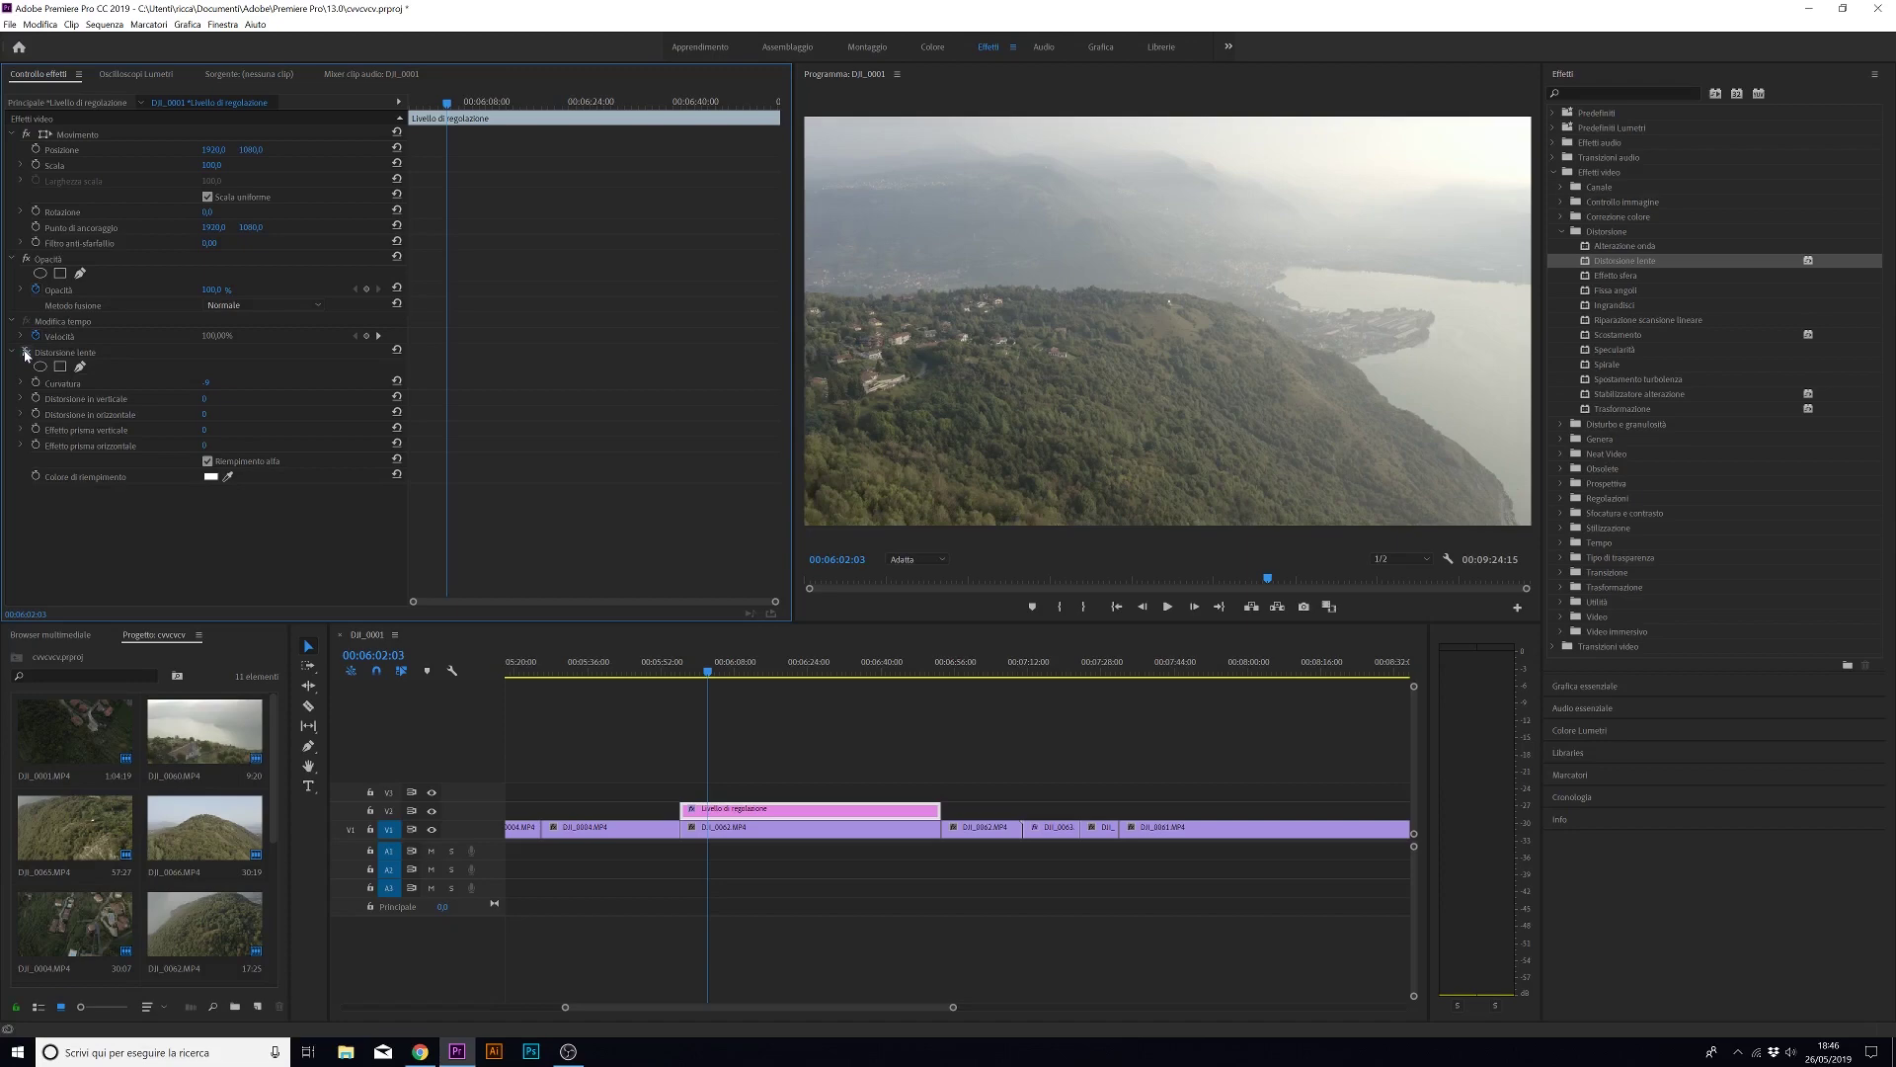
{"action": "left_click", "coordinate": [26, 353]}
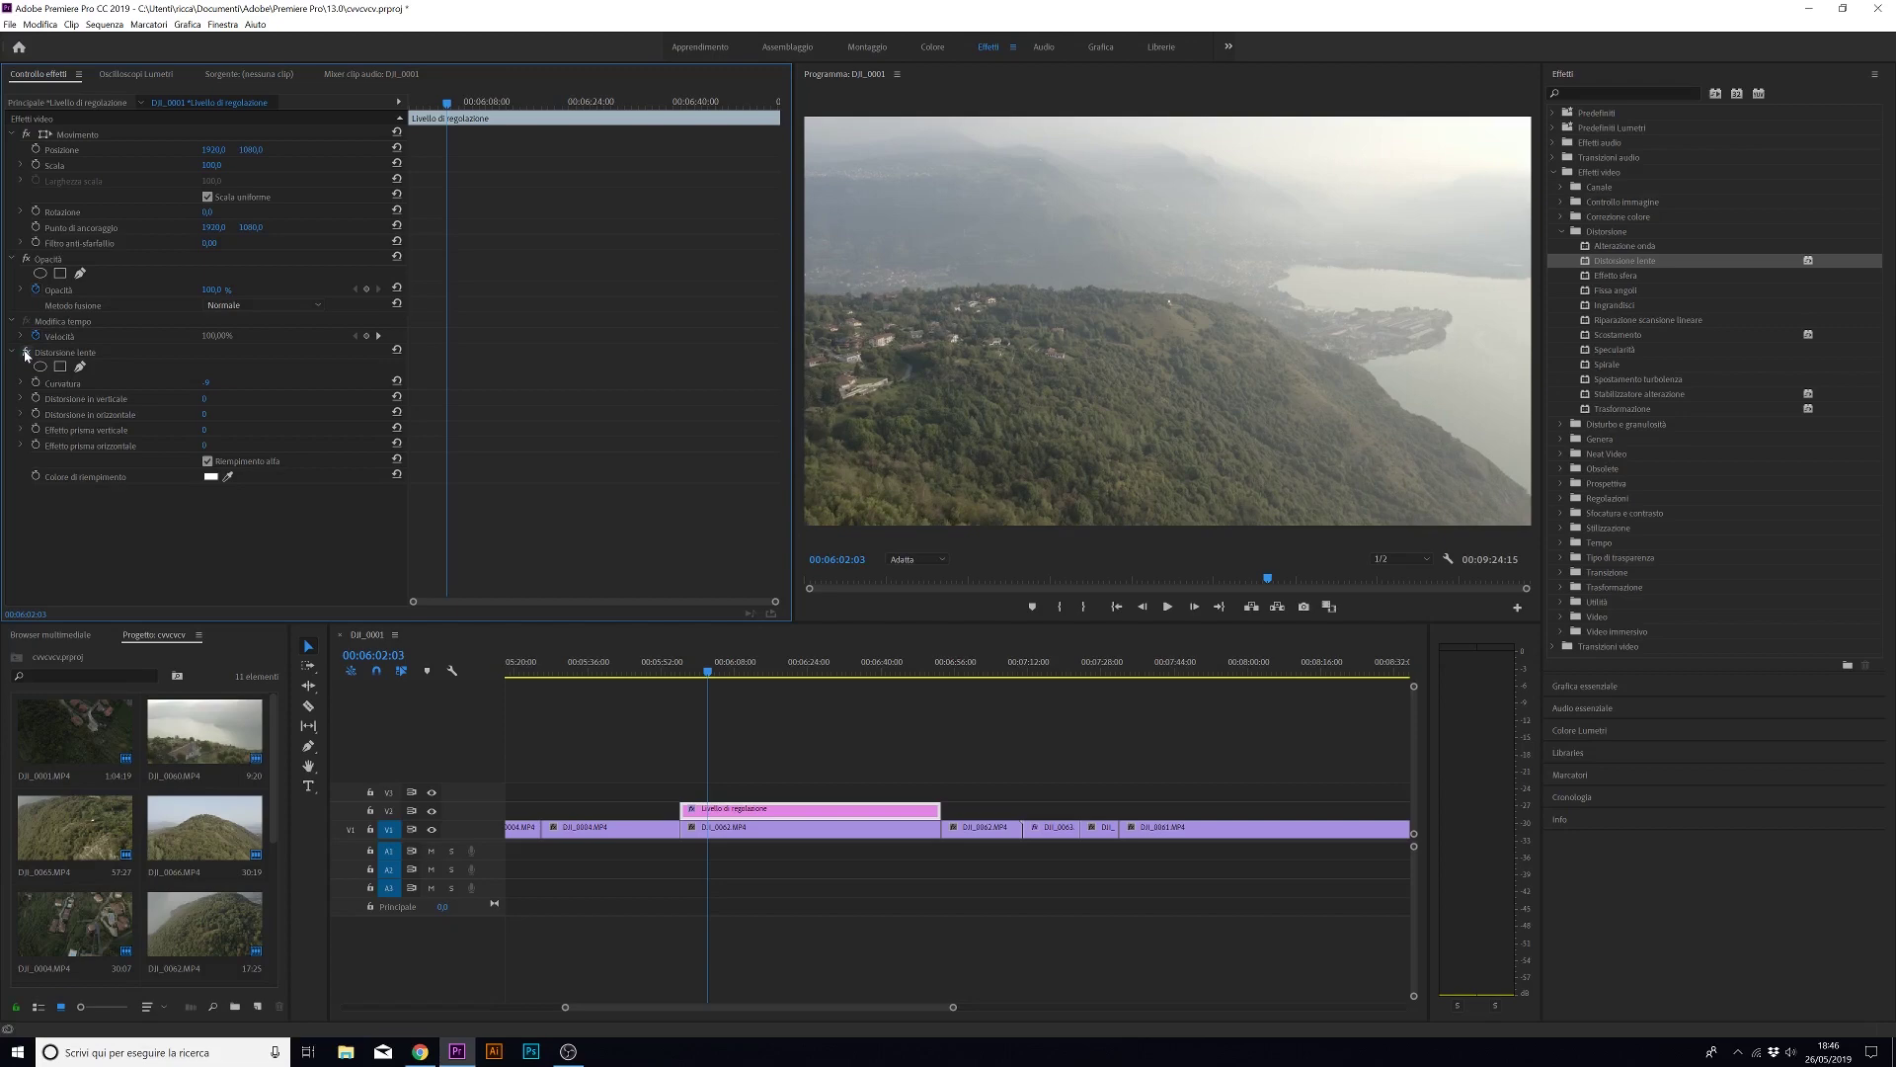
{"action": "left_click", "coordinate": [25, 352]}
{"action": "left_click", "coordinate": [25, 352]}
{"action": "left_click", "coordinate": [26, 352]}
{"action": "left_click", "coordinate": [27, 353]}
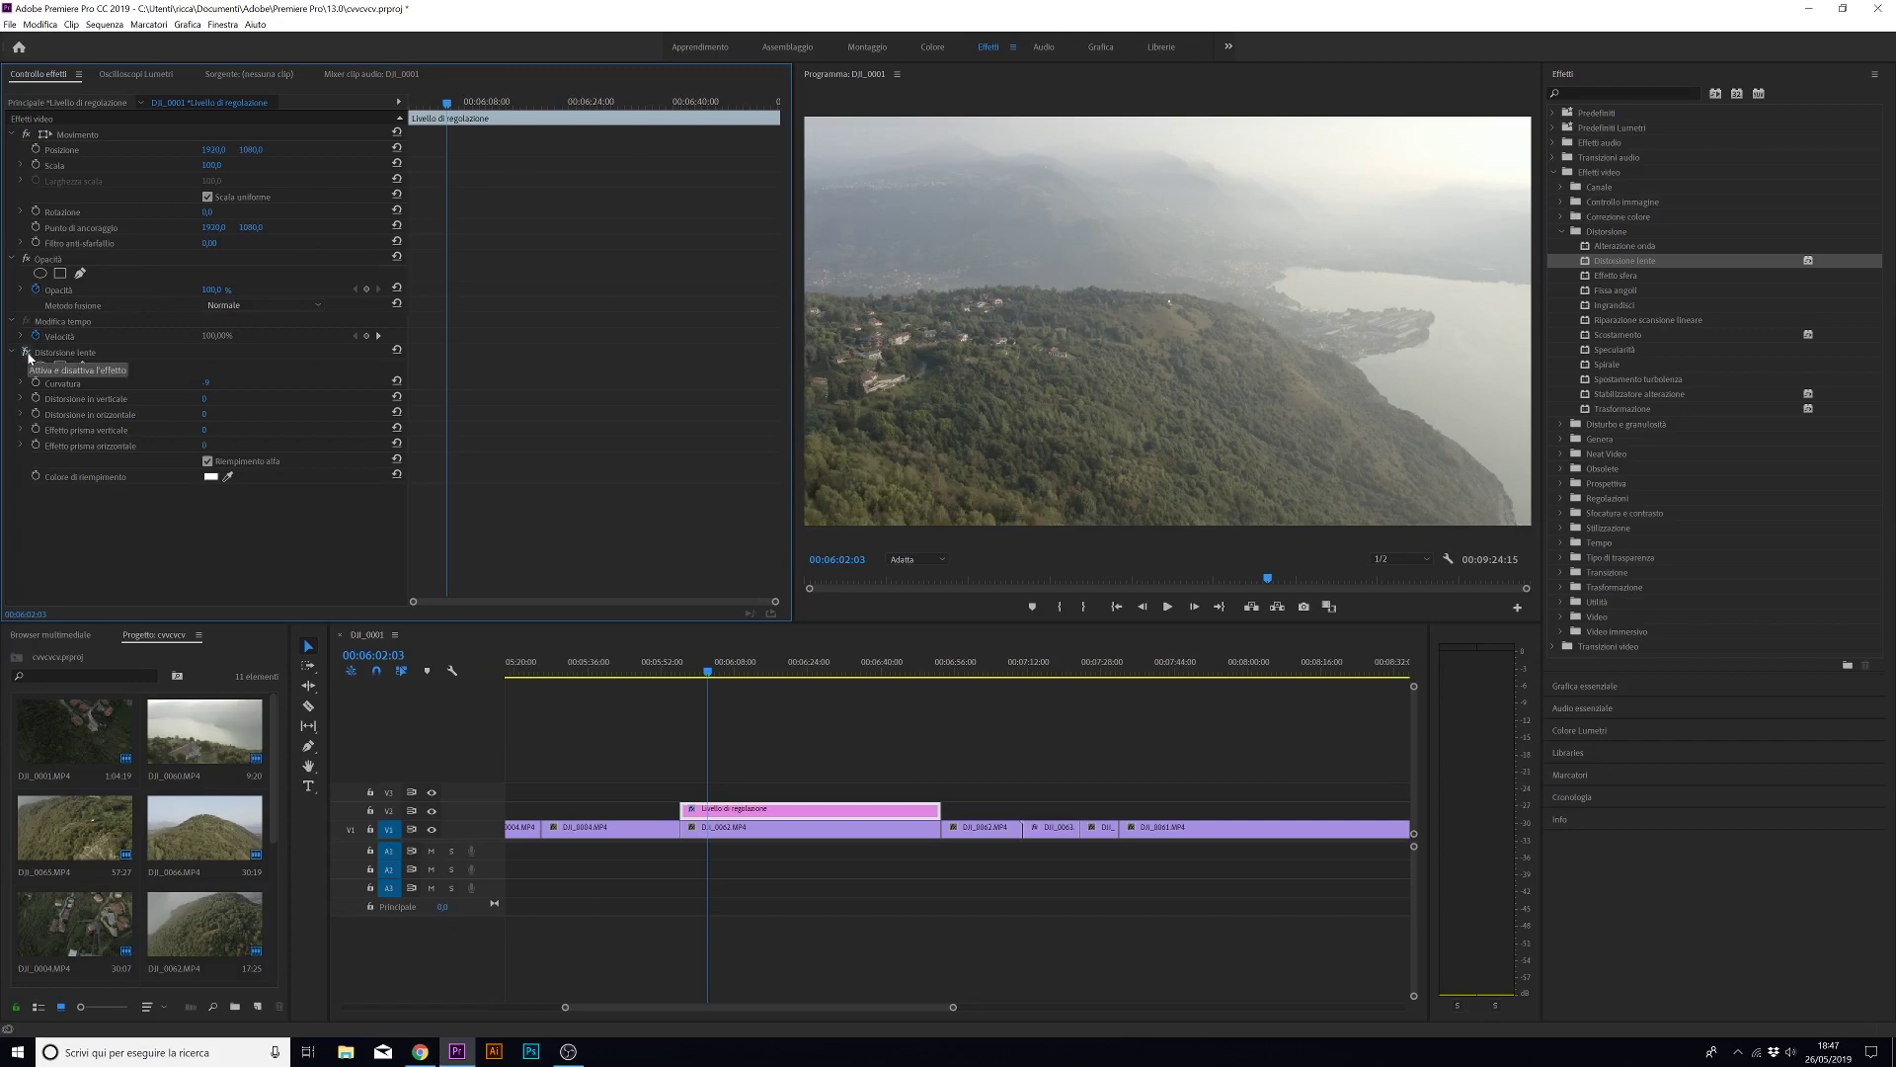
{"action": "left_click", "coordinate": [26, 352]}
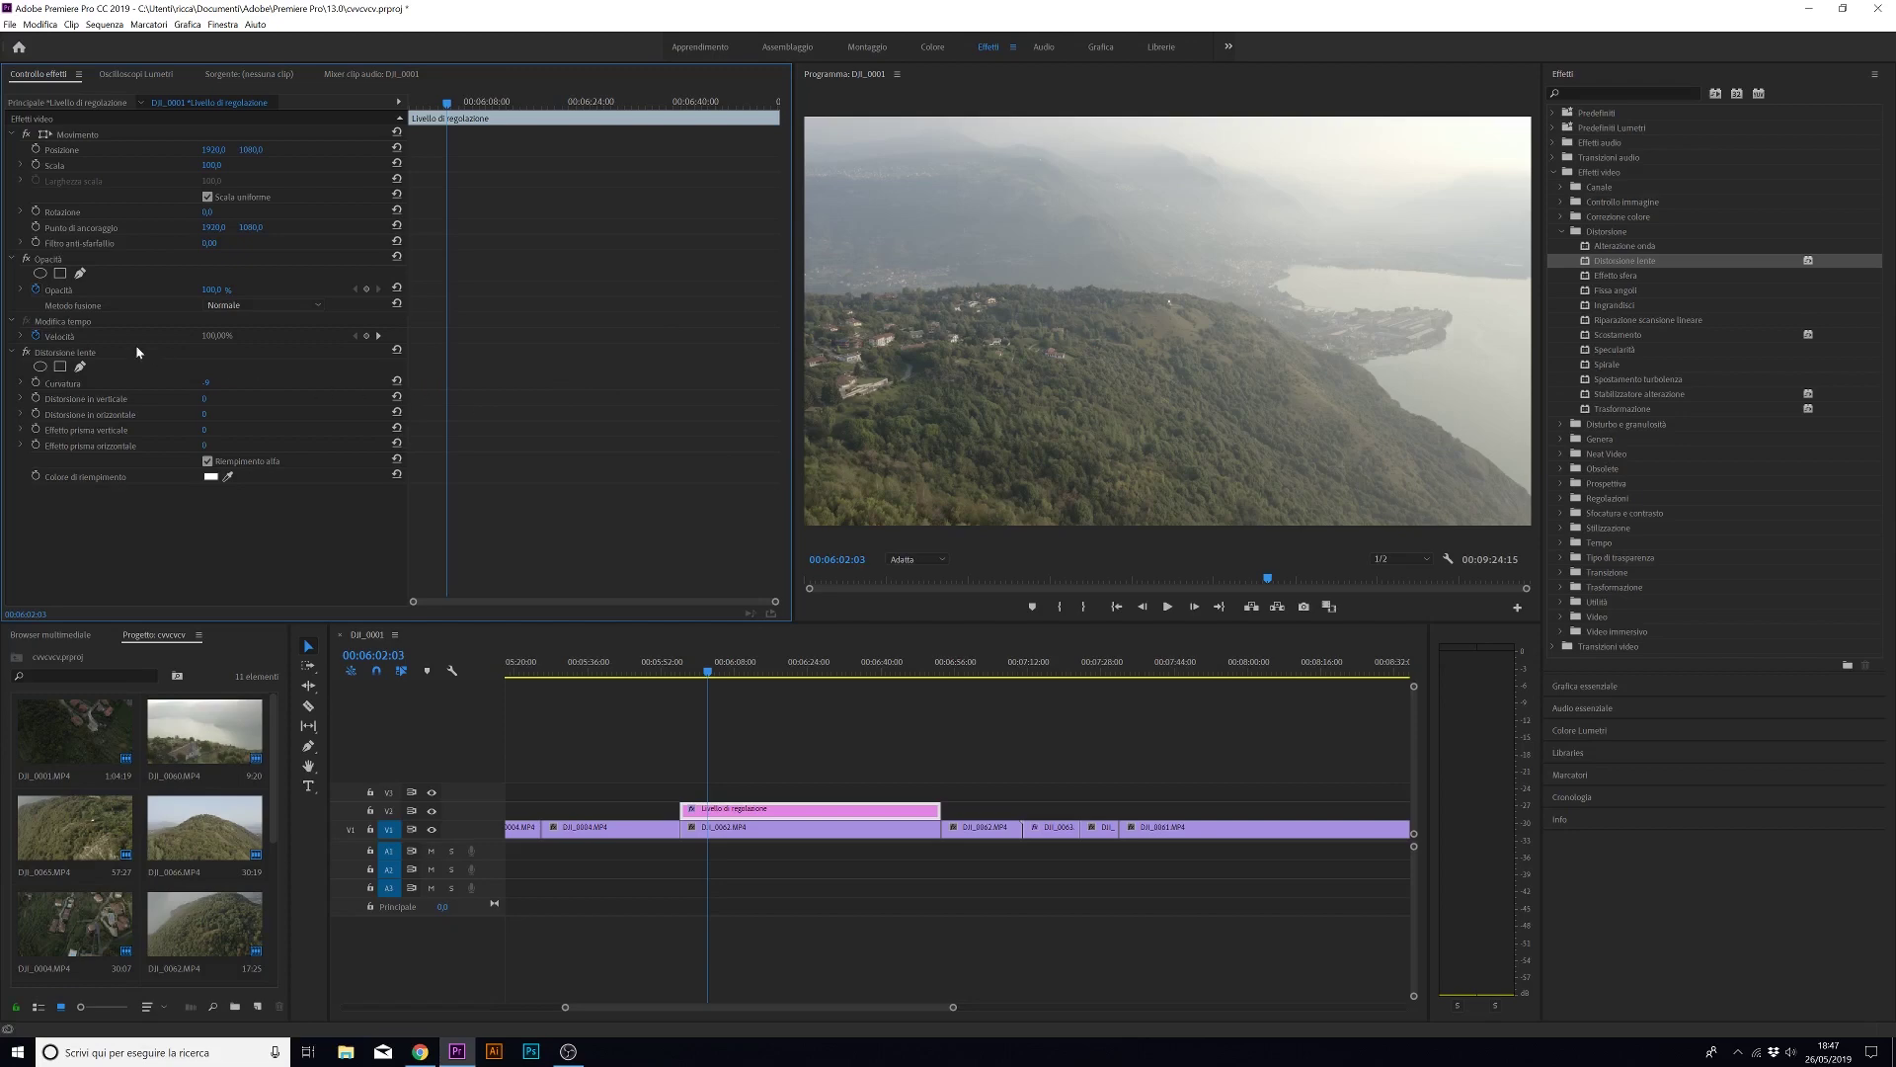
{"action": "left_click", "coordinate": [116, 357]}
Save the Distorsione lente settings as preset 'mavic_2_correzione lente' and reveal it in Presets.
{"action": "right_click", "coordinate": [174, 353]}
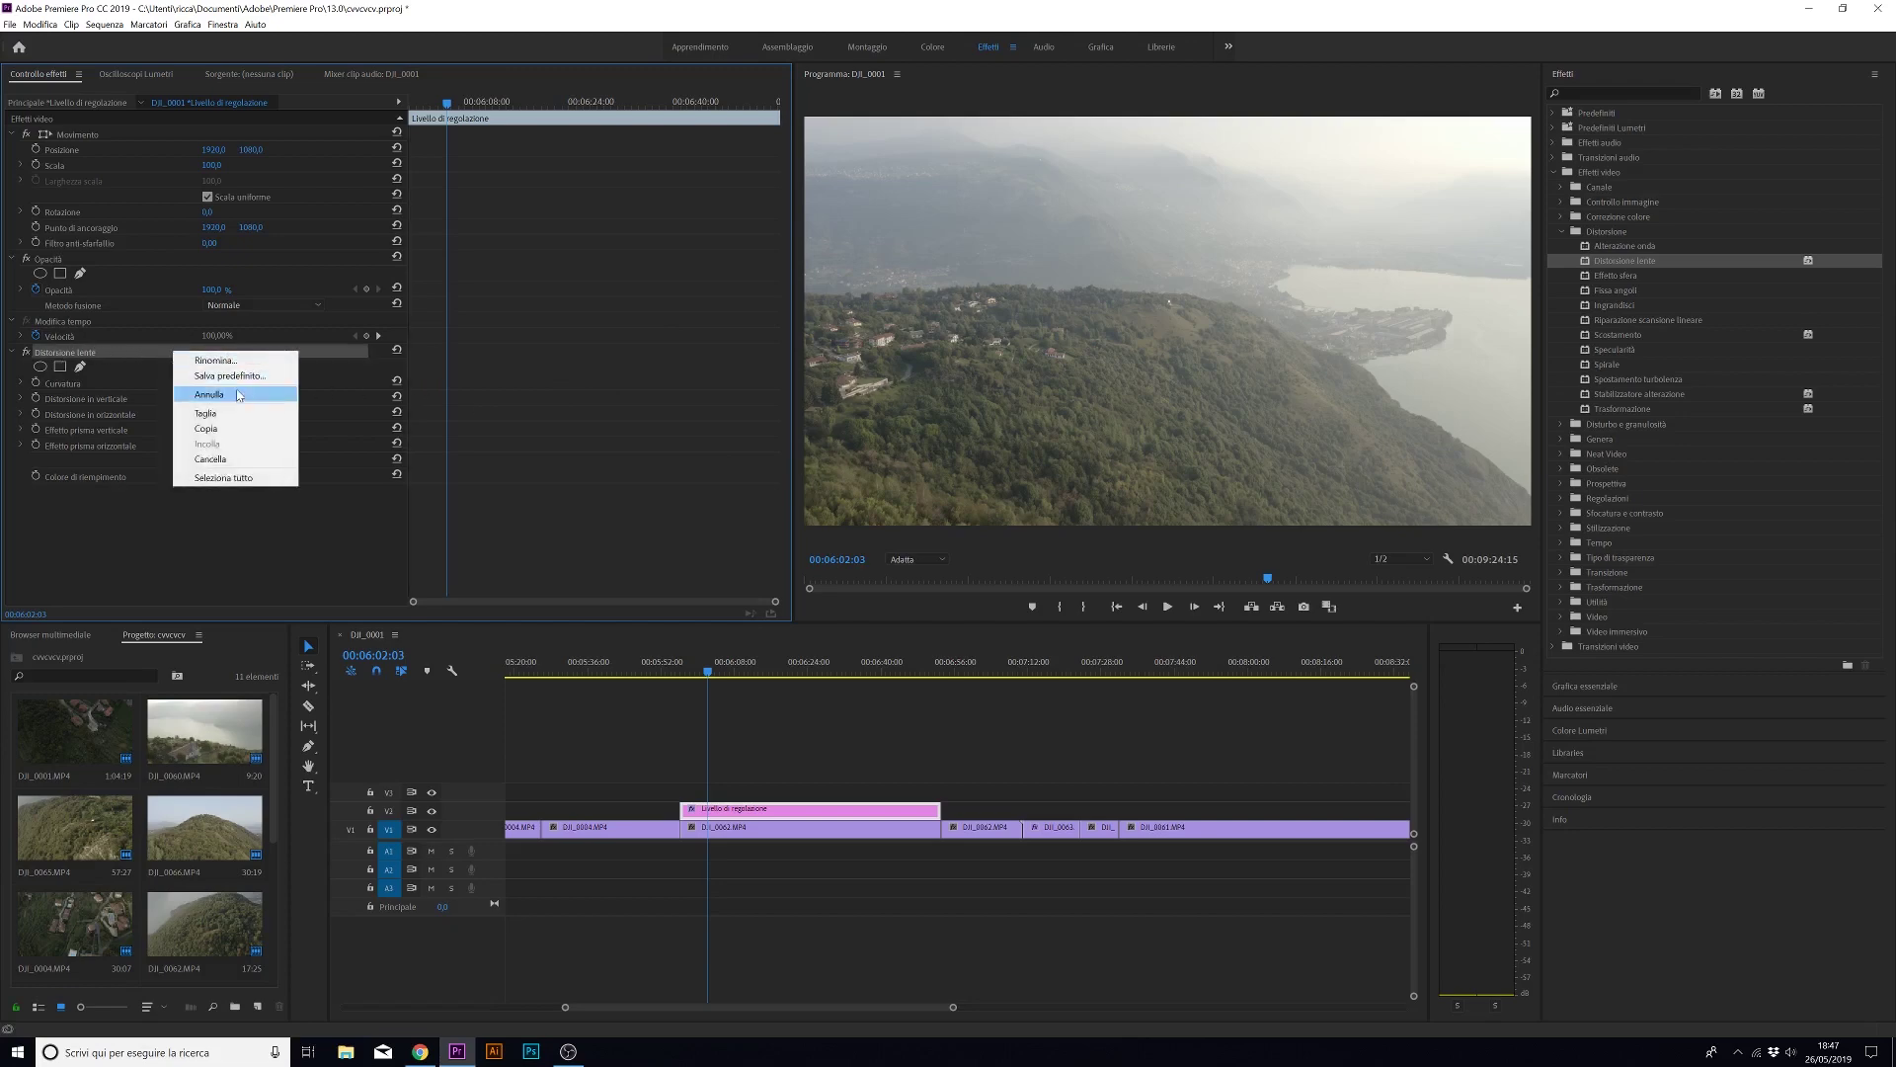
{"action": "left_click", "coordinate": [231, 376]}
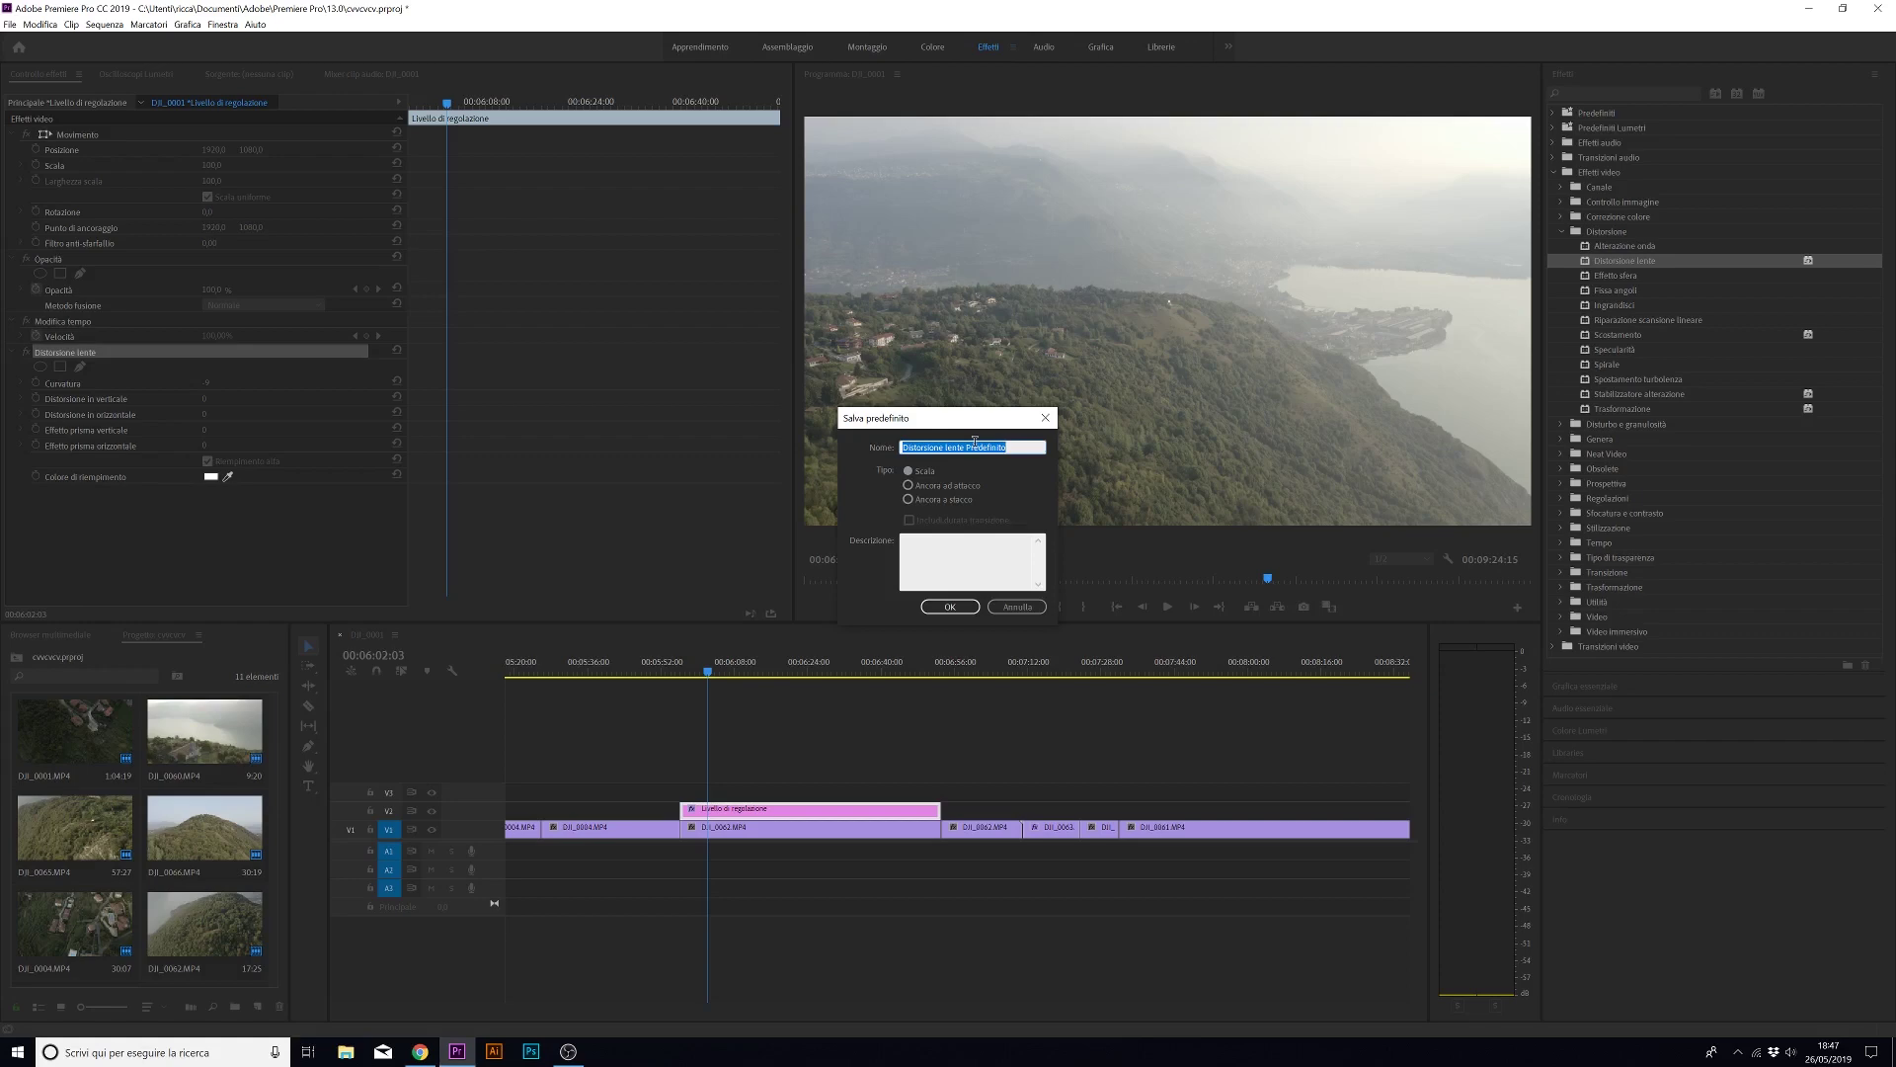
{"action": "type", "text": "mavic_2_correzione lente"}
{"action": "left_click", "coordinate": [949, 606]}
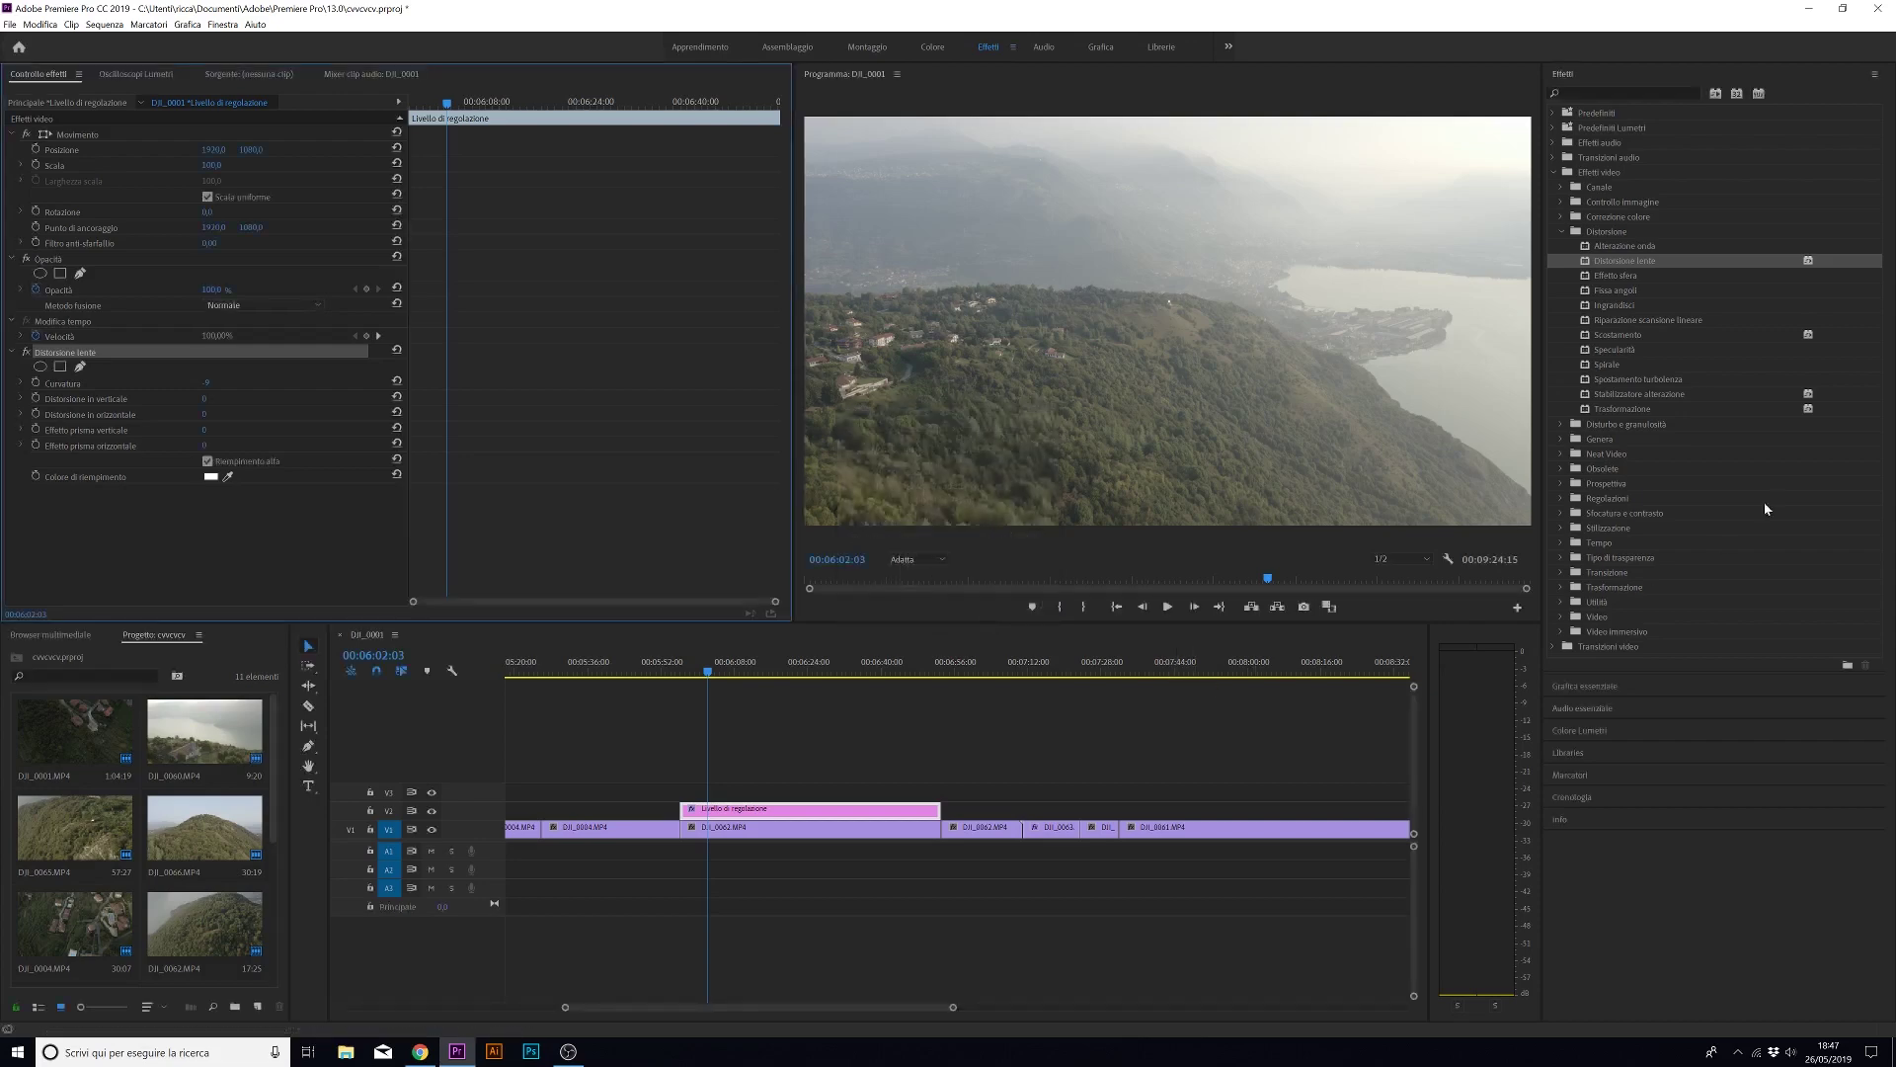
{"action": "left_click", "coordinate": [1552, 115]}
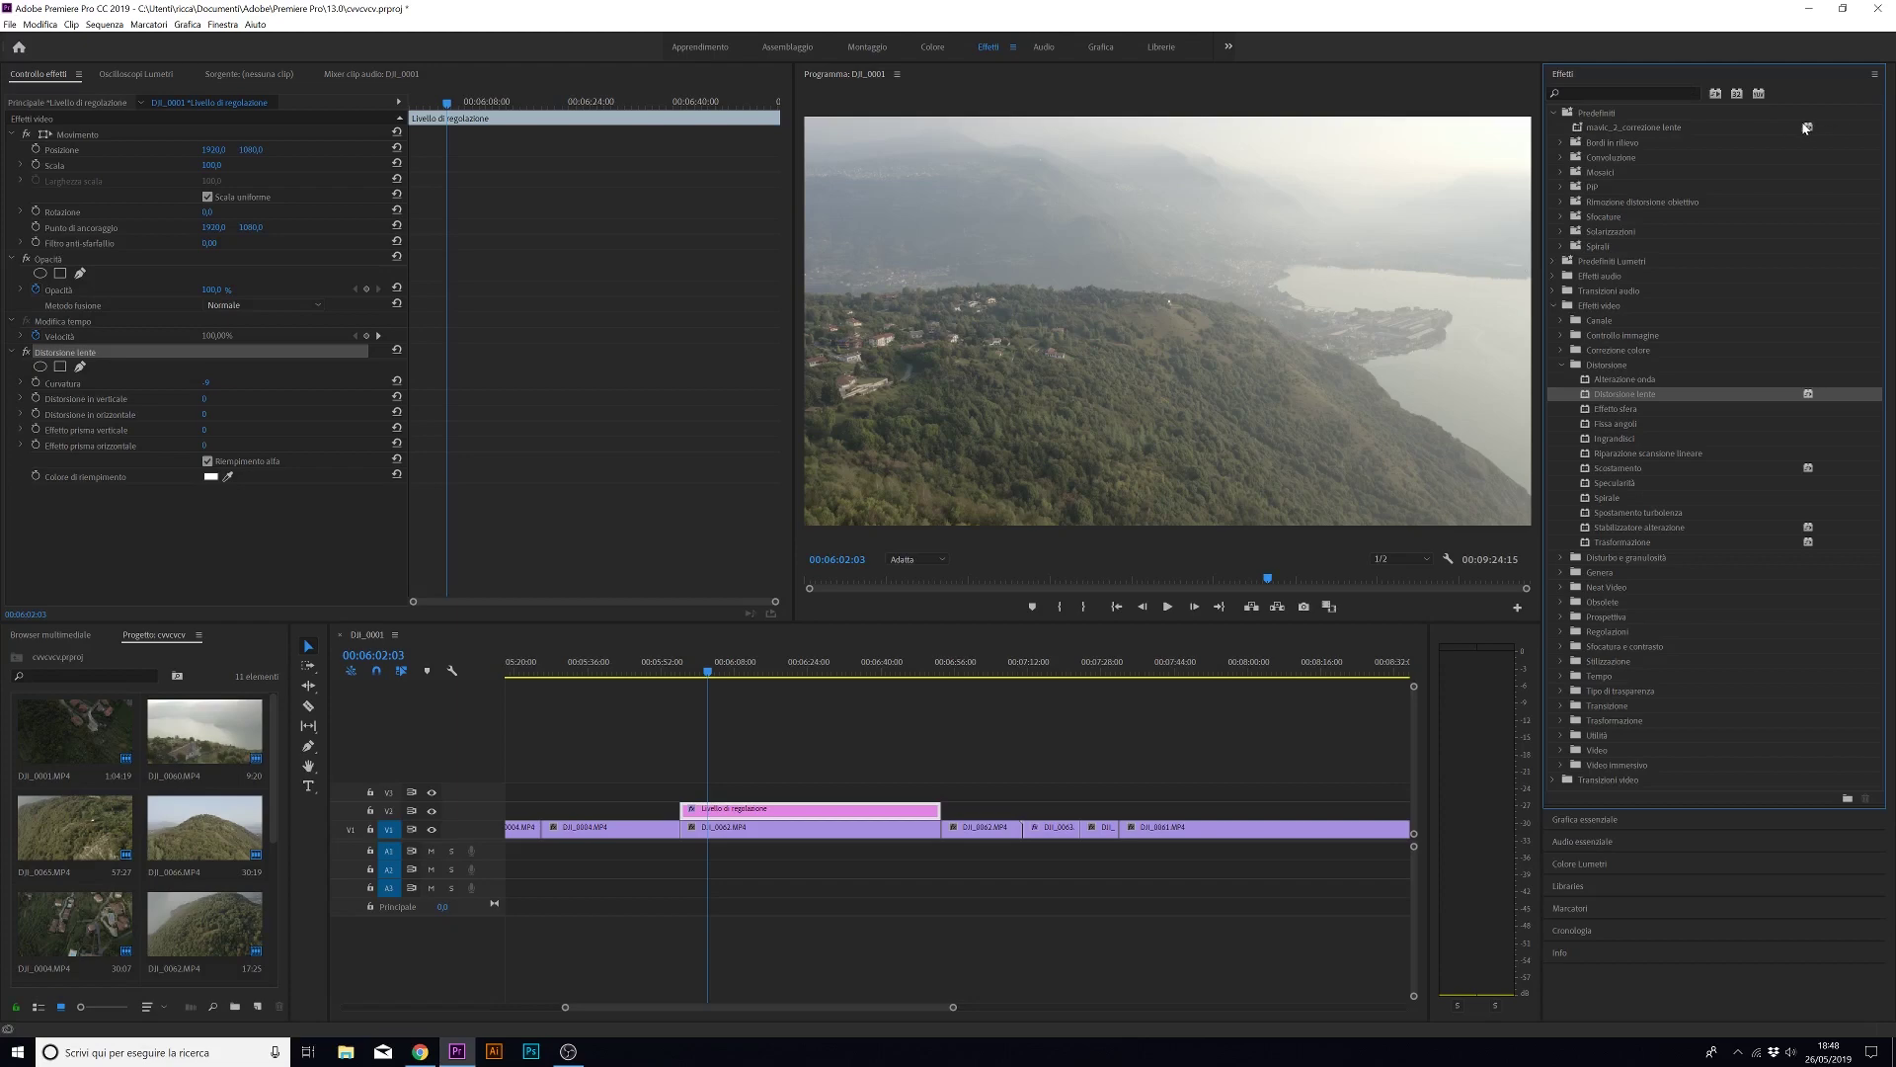
Apply the mavic_2_correzione lente preset to the adjustment layer and disable the original Distorsione lente.
{"action": "left_click_drag", "start_coordinate": [1583, 133], "coordinate": [811, 769]}
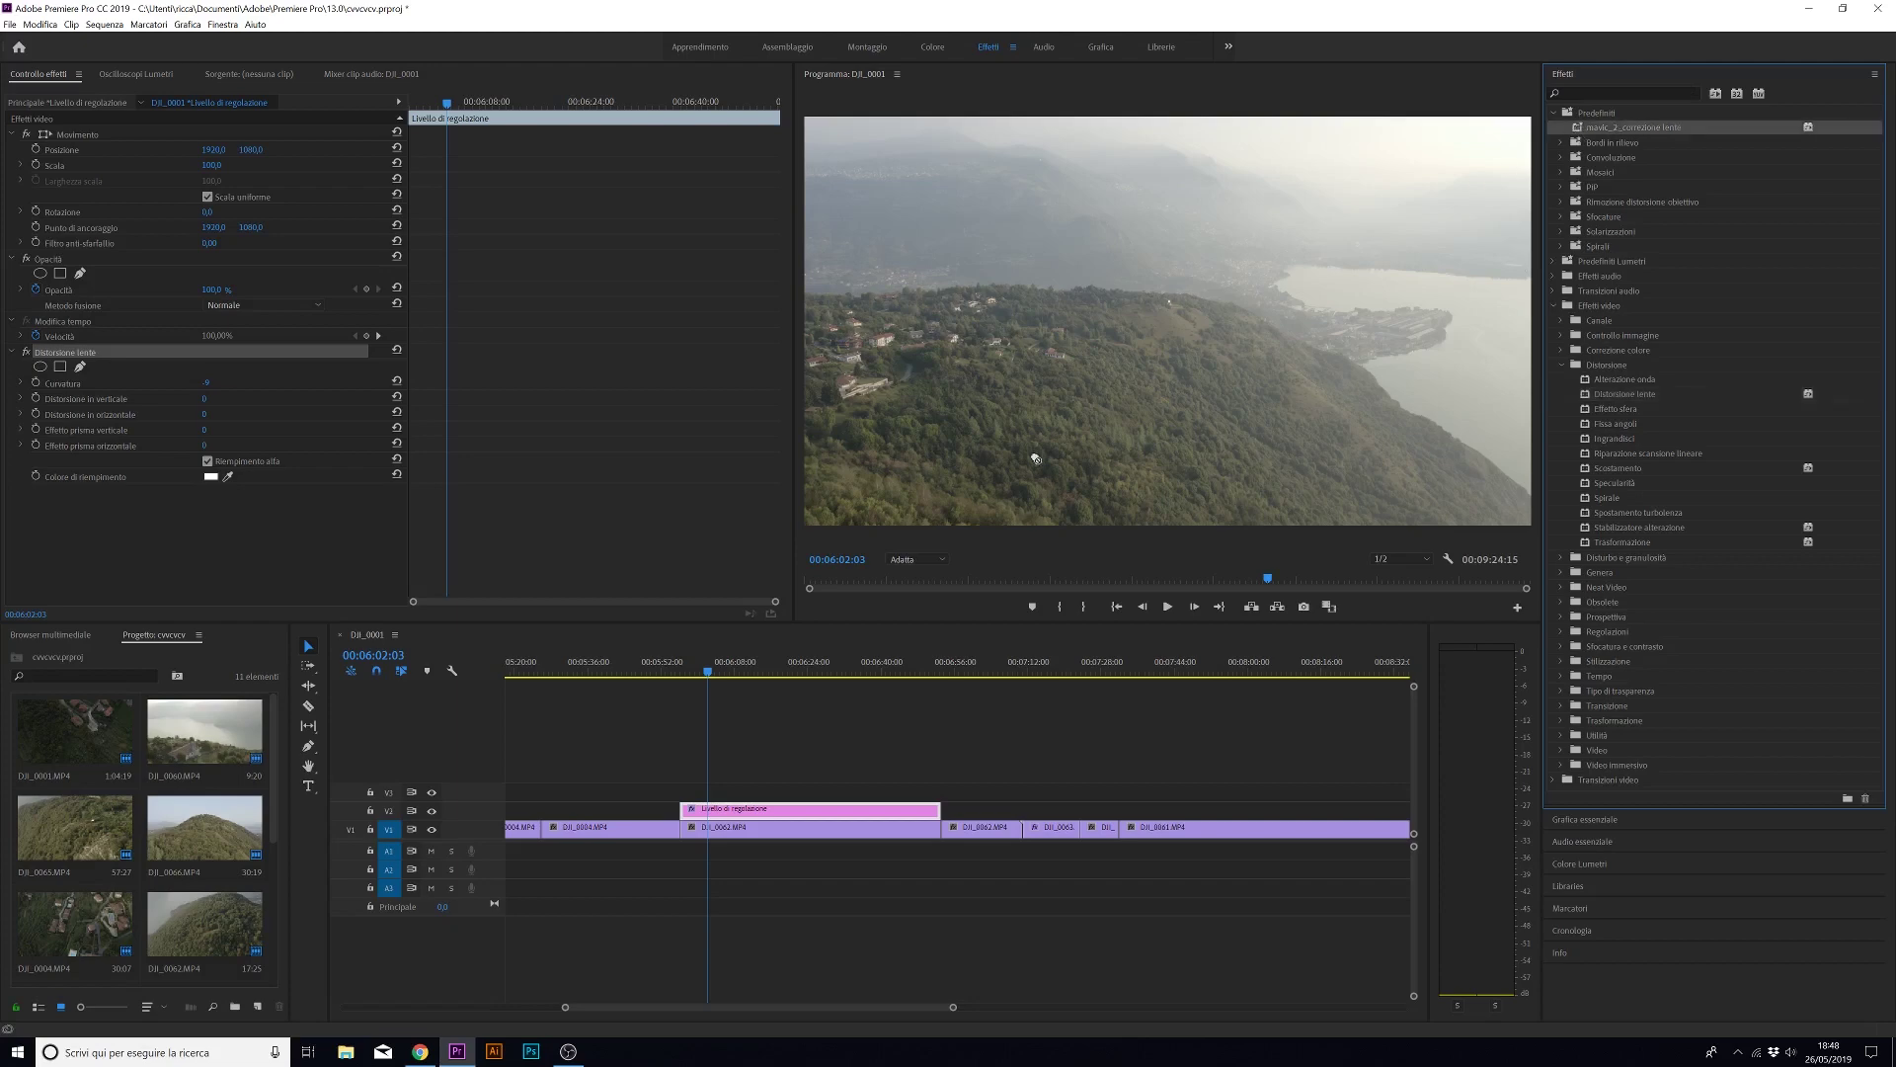
{"action": "left_click_drag", "start_coordinate": [812, 769], "coordinate": [812, 808]}
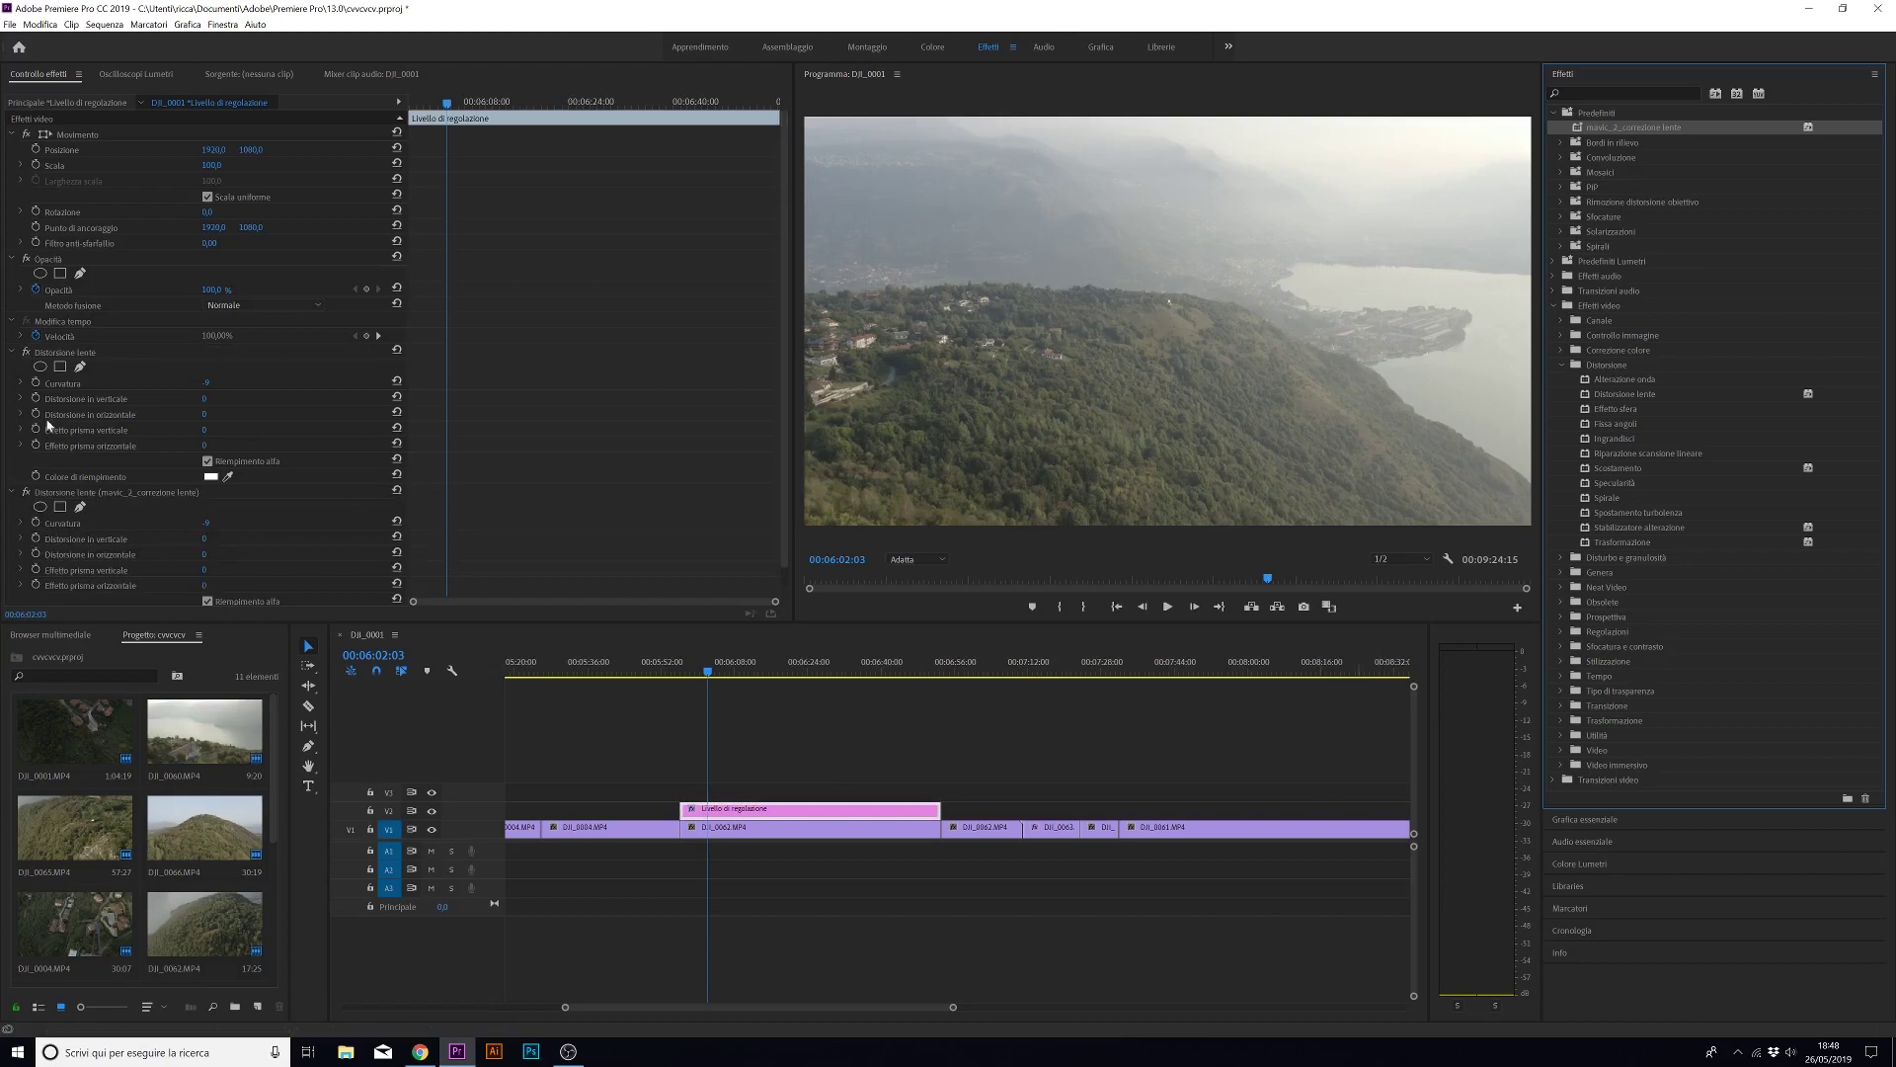
{"action": "left_click", "coordinate": [26, 353]}
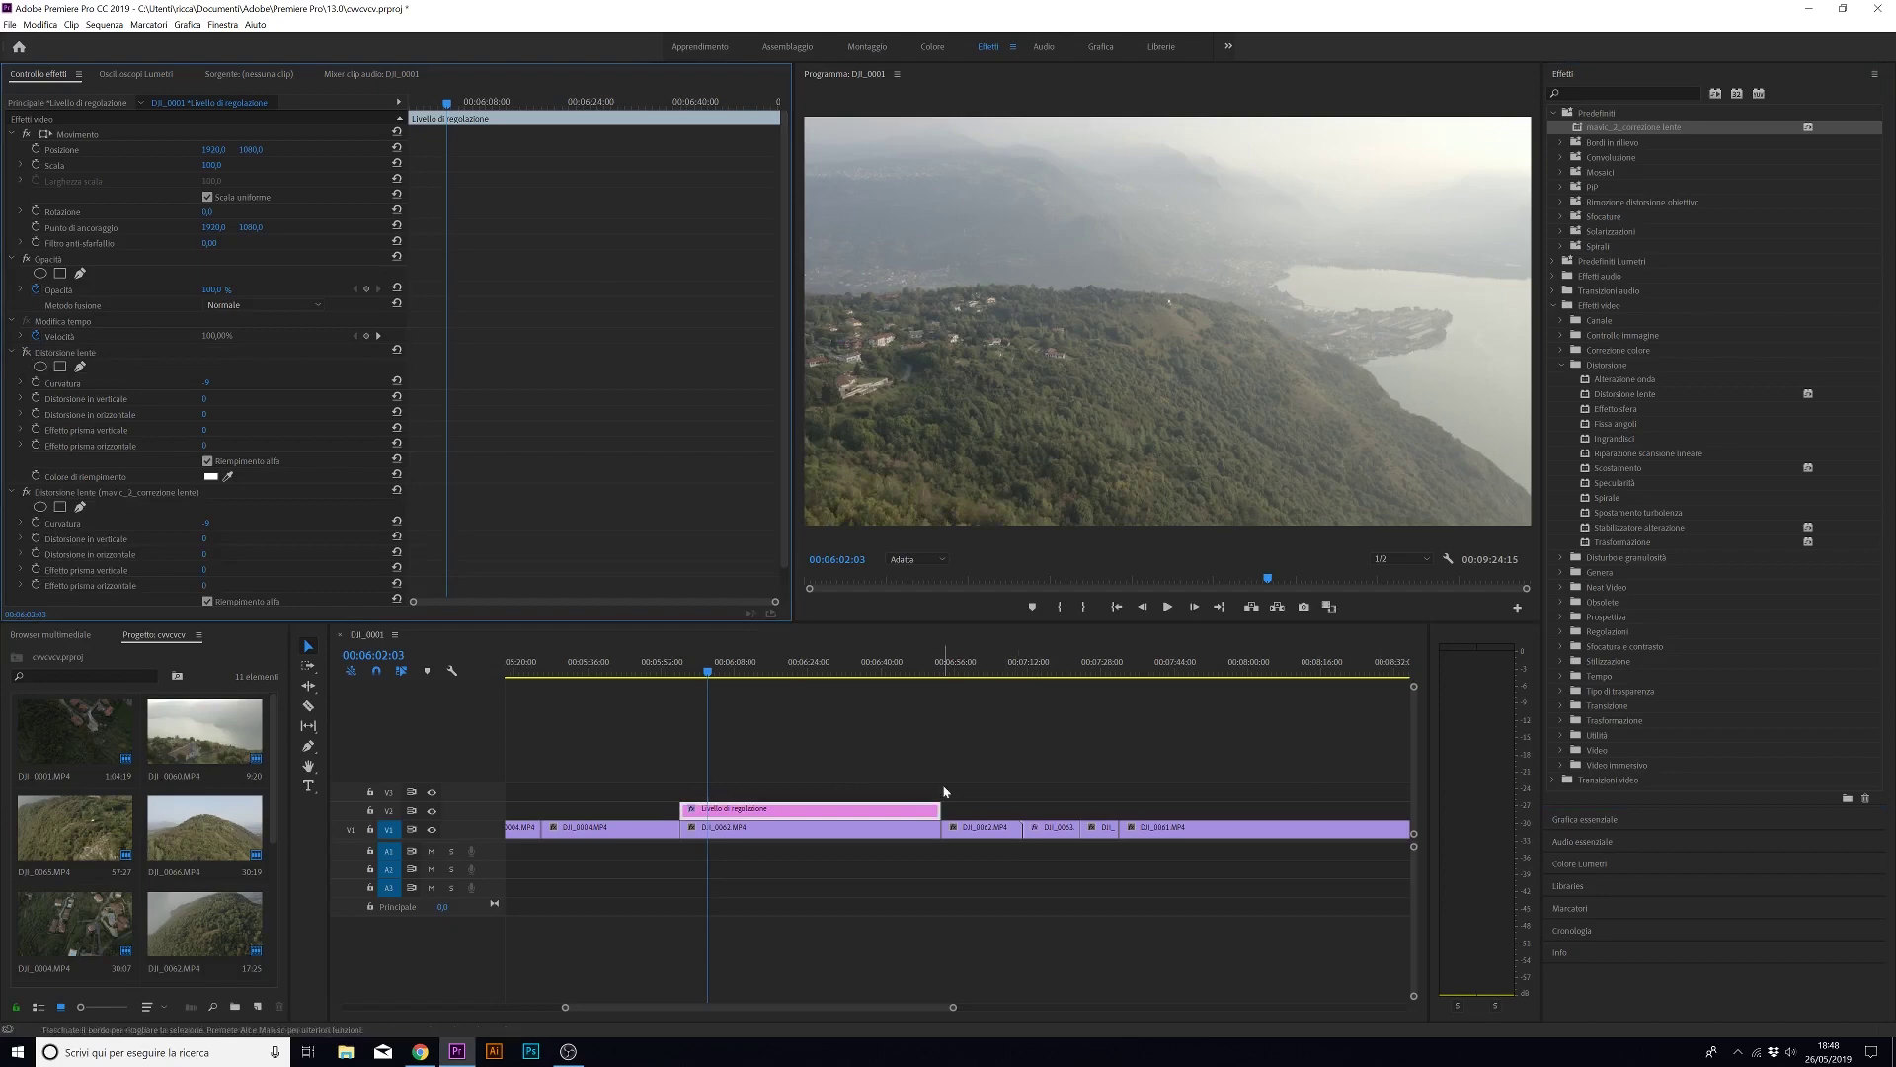